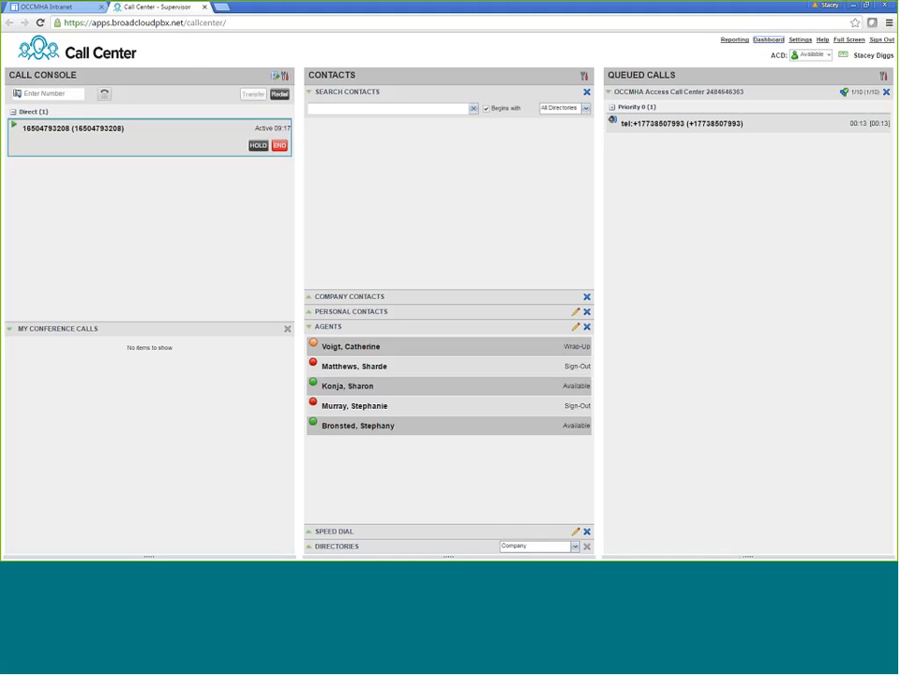
Search the contact directories by the contact's first name to find the matching company contact
{"action": "left_click", "coordinate": [357, 109]}
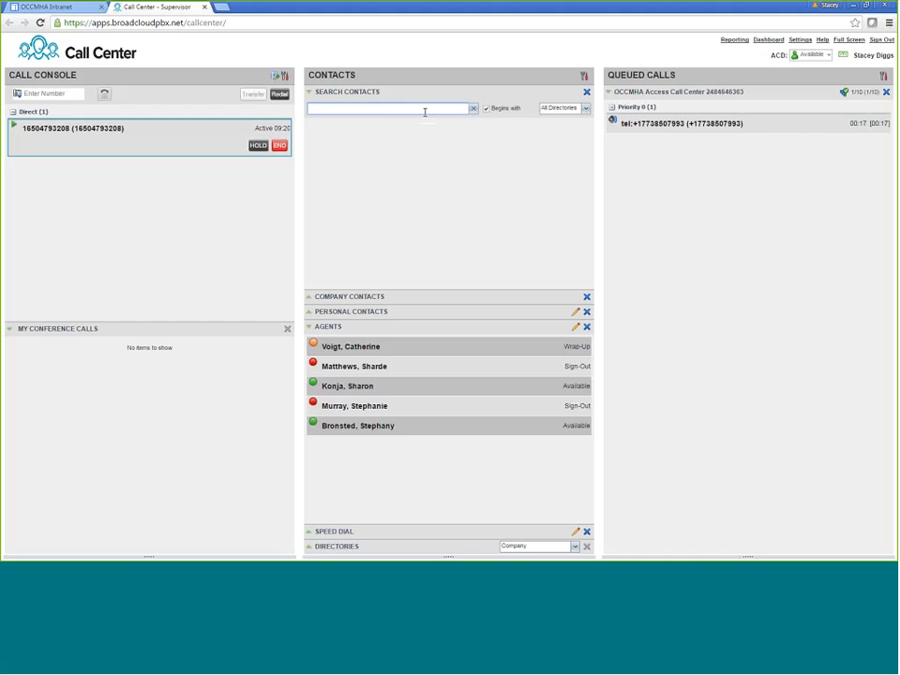
{"action": "type", "text": "Pate"}
{"action": "key", "text": "Return"}
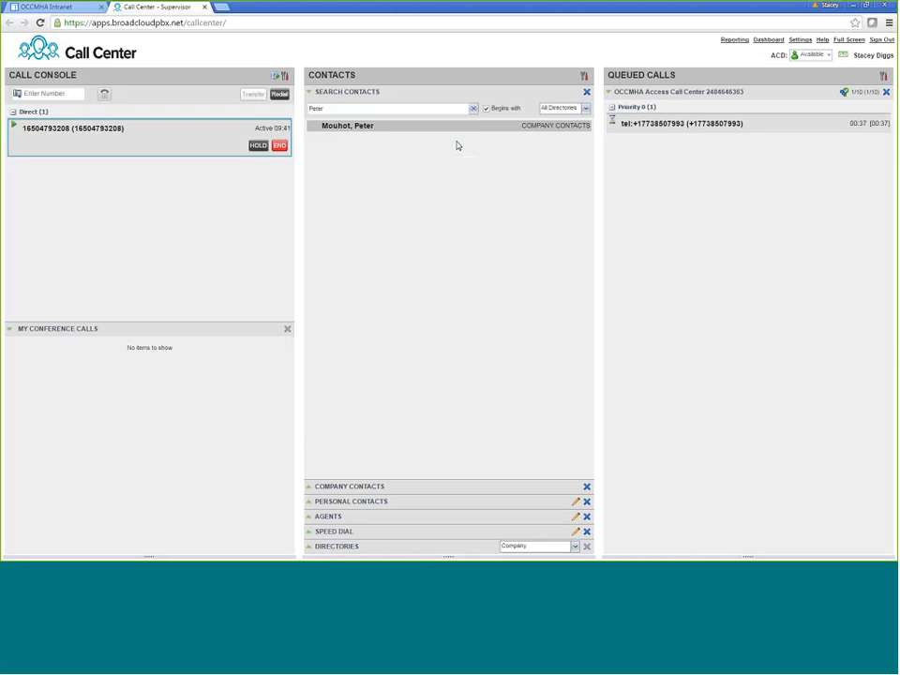
Expand and select the found company contact to reveal its number and call options
{"action": "left_click", "coordinate": [386, 129]}
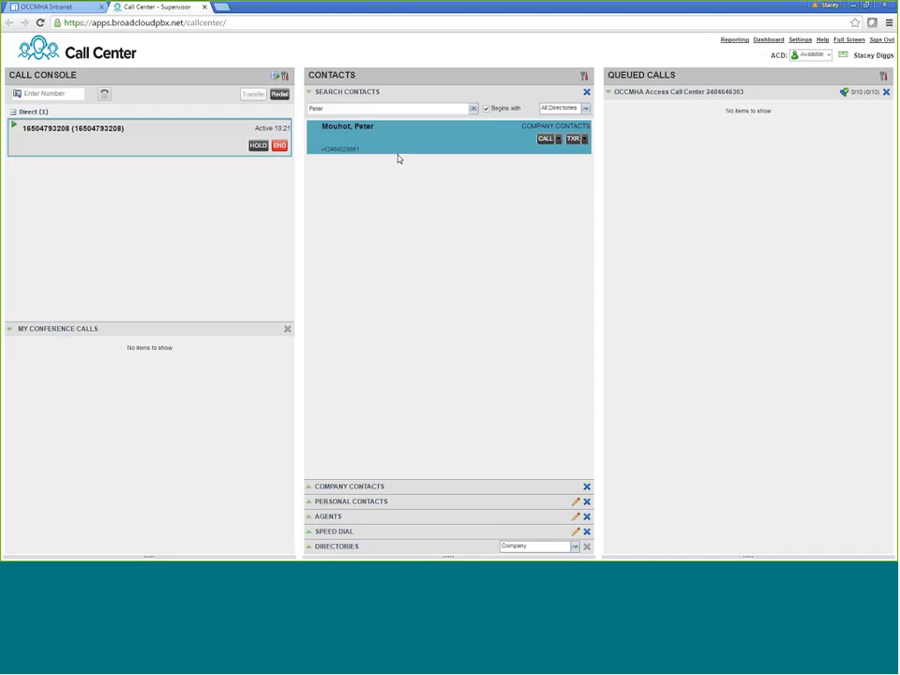
{"action": "left_click", "coordinate": [397, 159]}
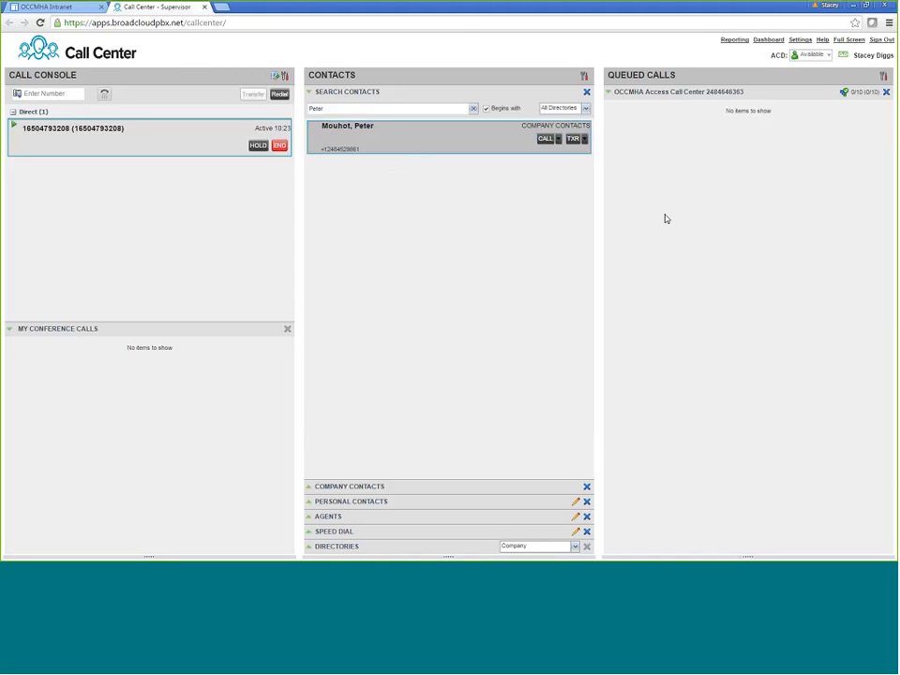
Reopen the Personal Contacts editor and add a new blank contact row
{"action": "left_click", "coordinate": [575, 501]}
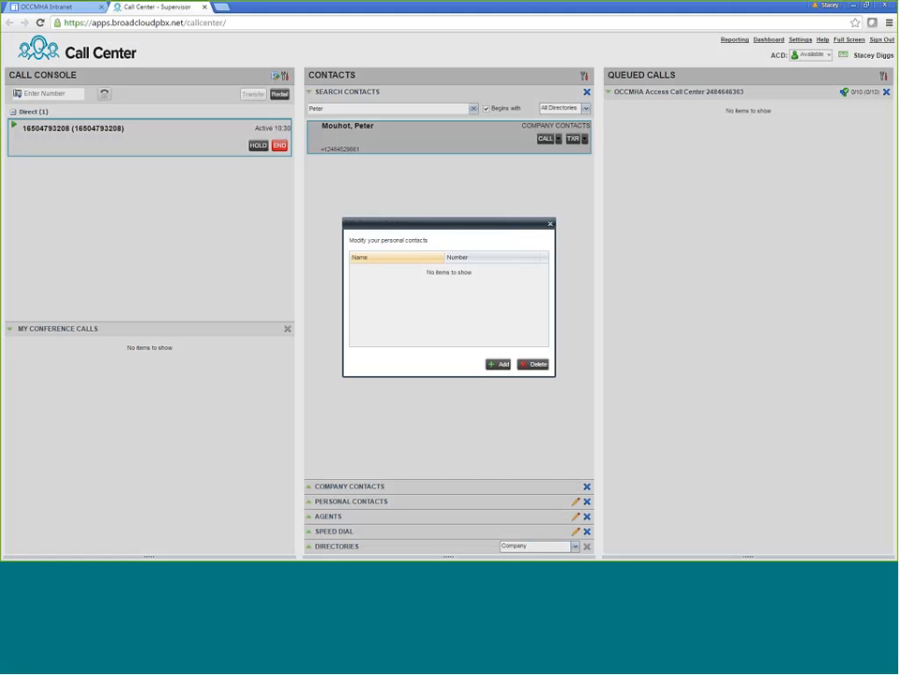
{"action": "left_click", "coordinate": [553, 223]}
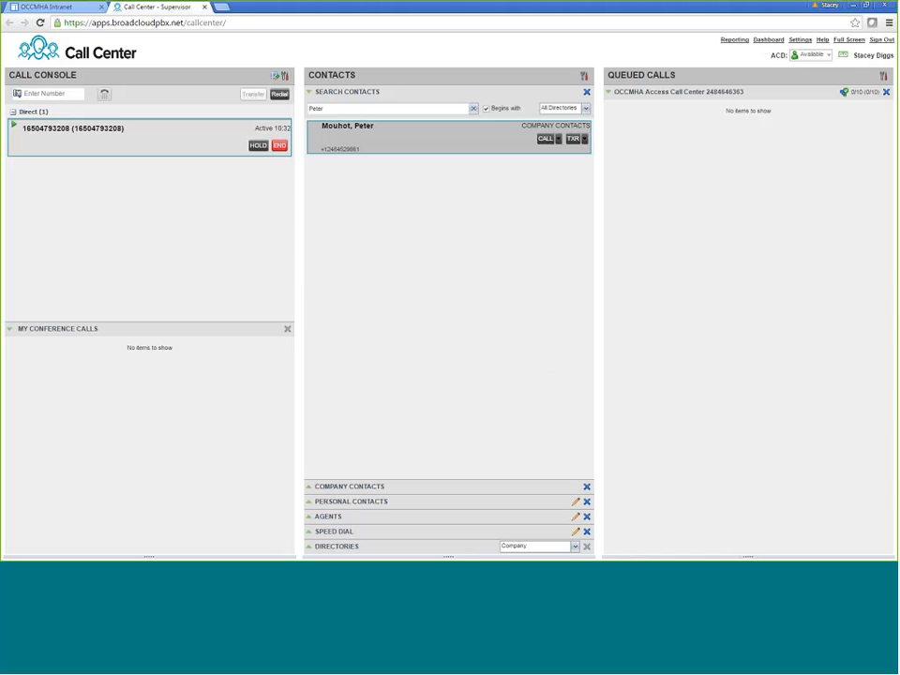
{"action": "left_click", "coordinate": [374, 501]}
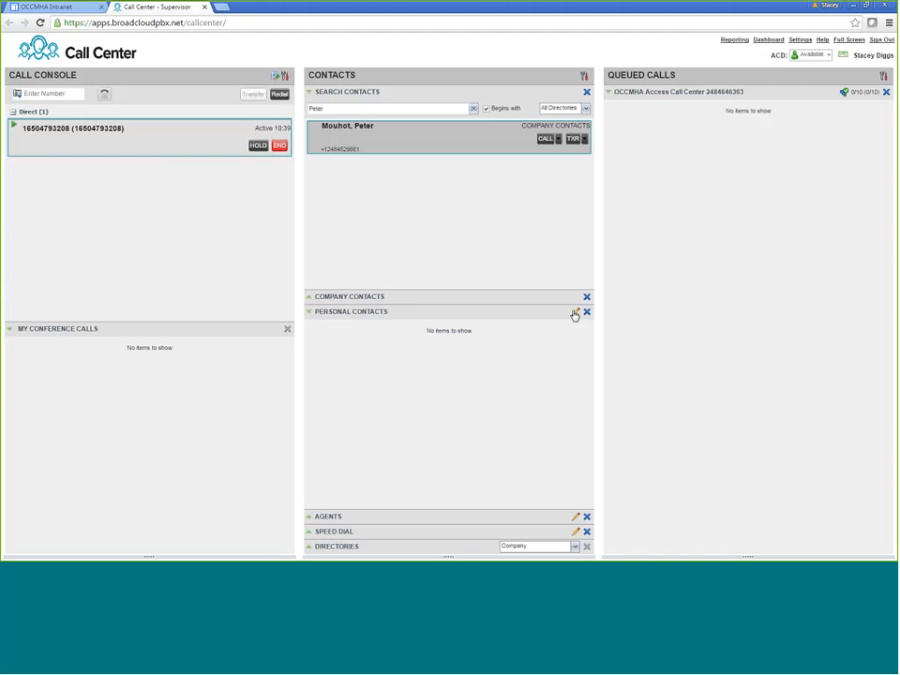
{"action": "left_click", "coordinate": [575, 314]}
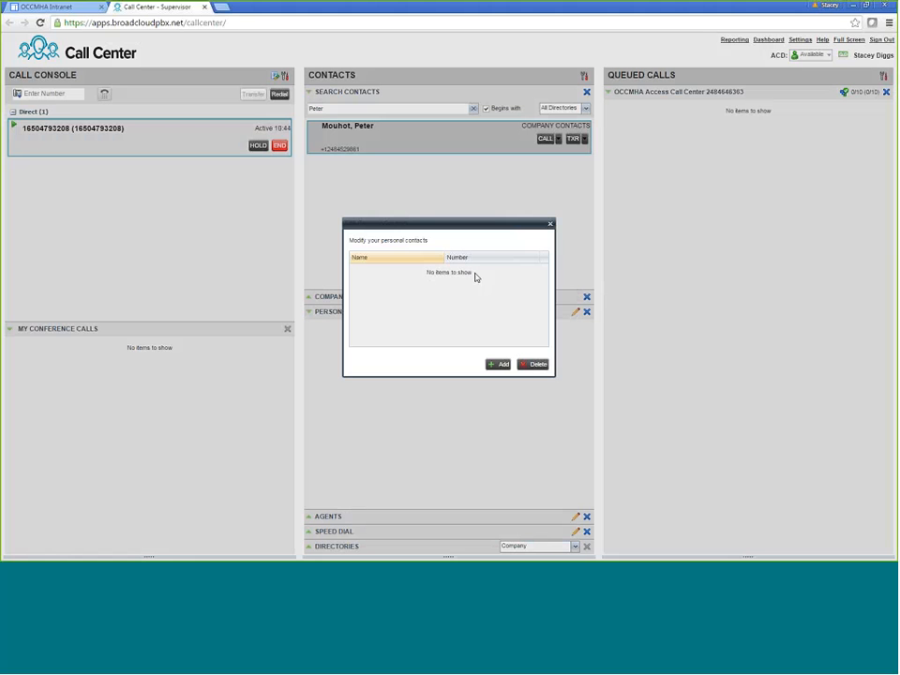
{"action": "left_click", "coordinate": [498, 364]}
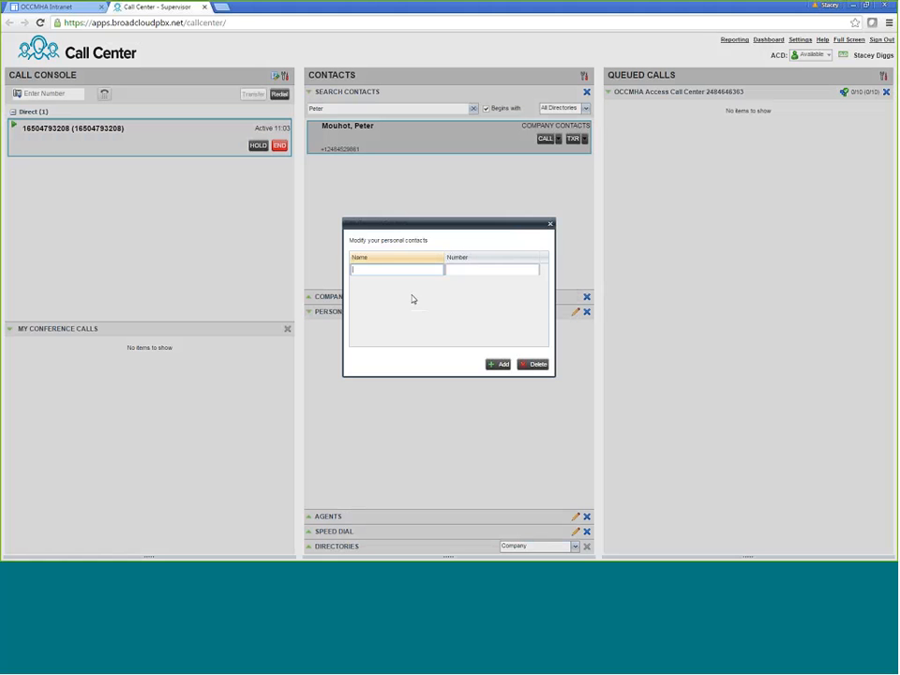
Save a personal contact with the person's cell name and cell number, then close the editor
{"action": "type", "text": "Peter's Cell"}
{"action": "left_click", "coordinate": [477, 271]}
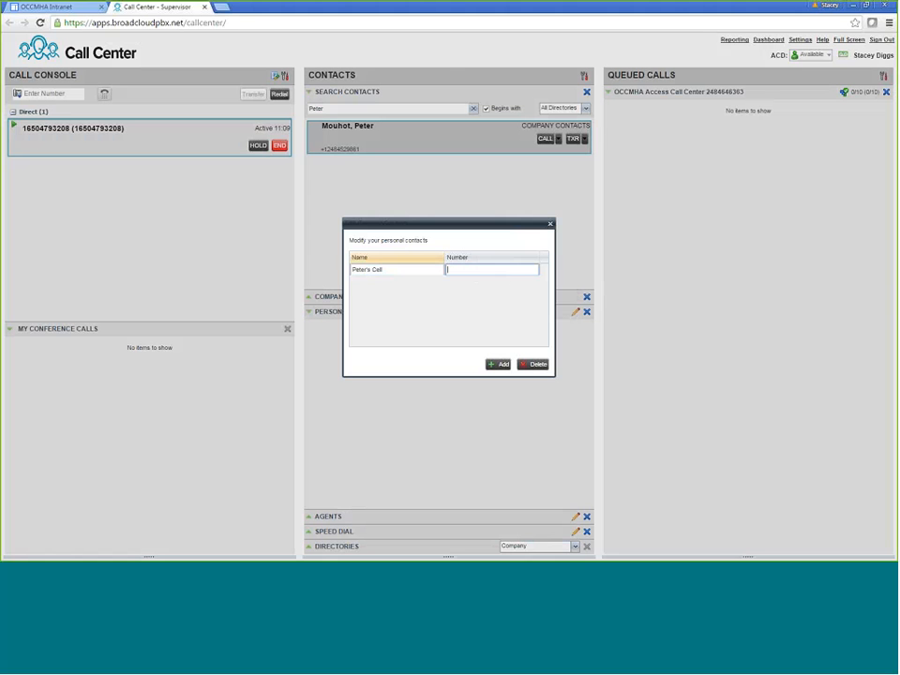
{"action": "key", "text": "Return"}
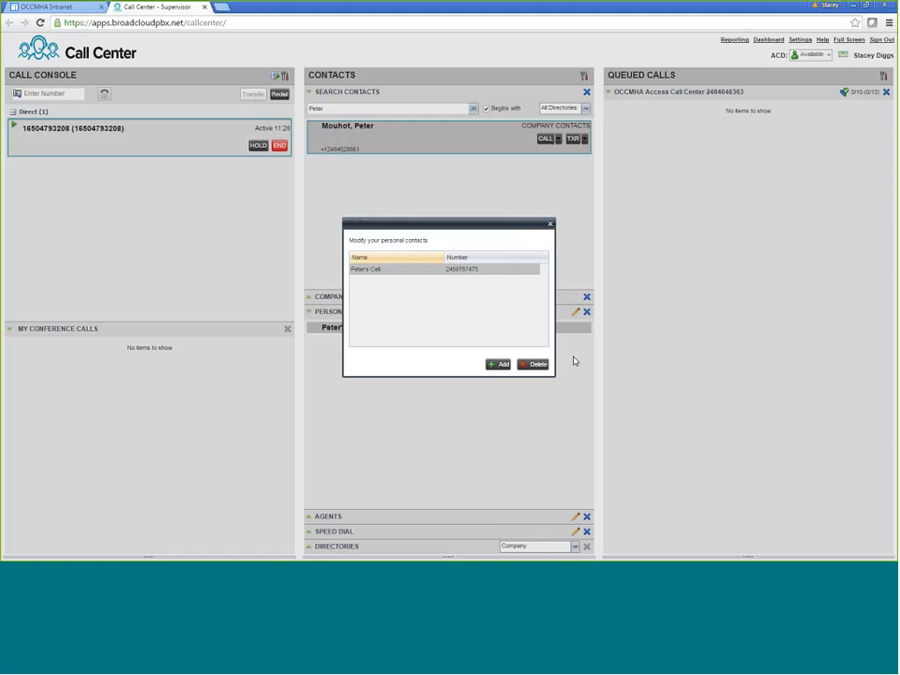
{"action": "left_click", "coordinate": [550, 223]}
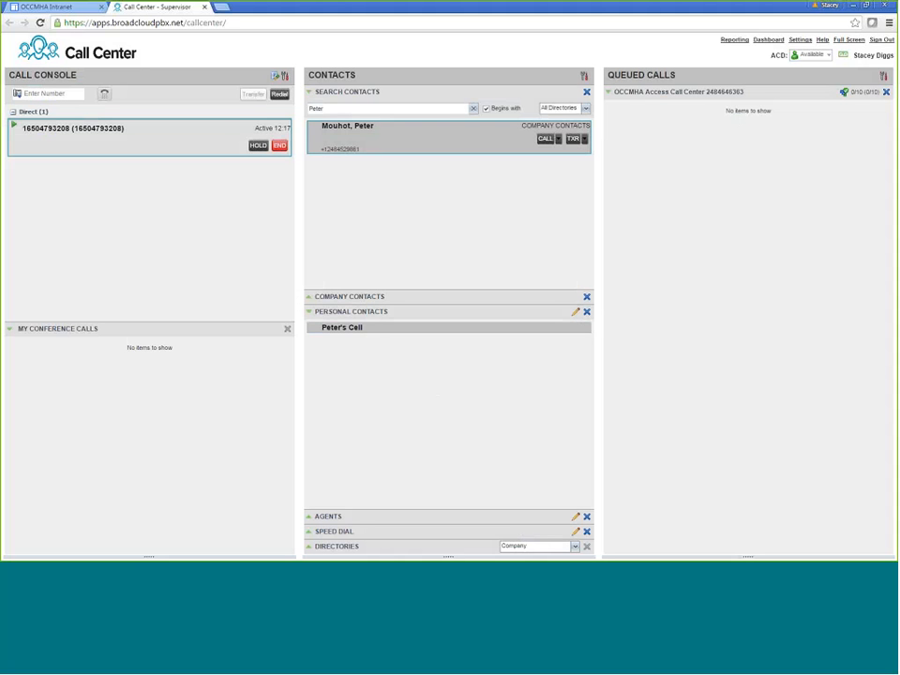
Expand the Agents list and open a signed-out agent's details and actions
{"action": "left_click", "coordinate": [340, 520]}
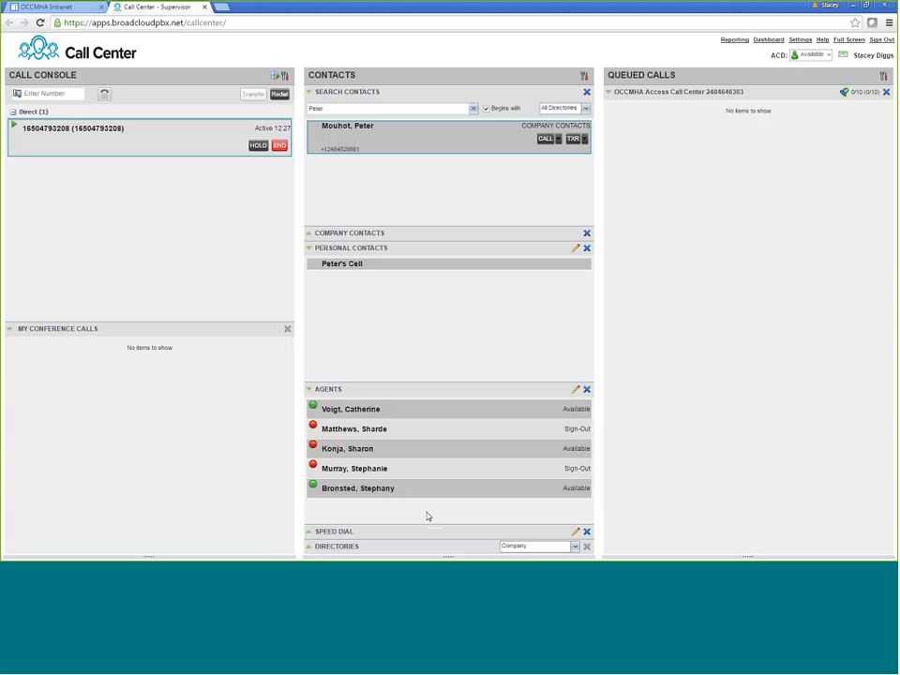
{"action": "left_click", "coordinate": [405, 474]}
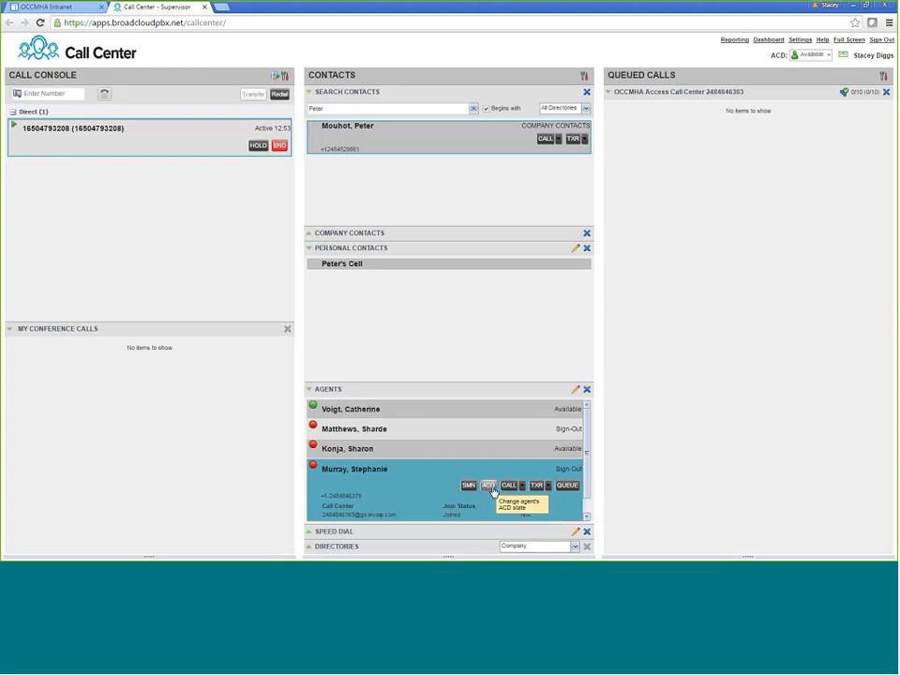
Show the agent's ACD state choices: Available, Unavailable, Wrap-Up and Sign-Out
{"action": "left_click", "coordinate": [488, 486]}
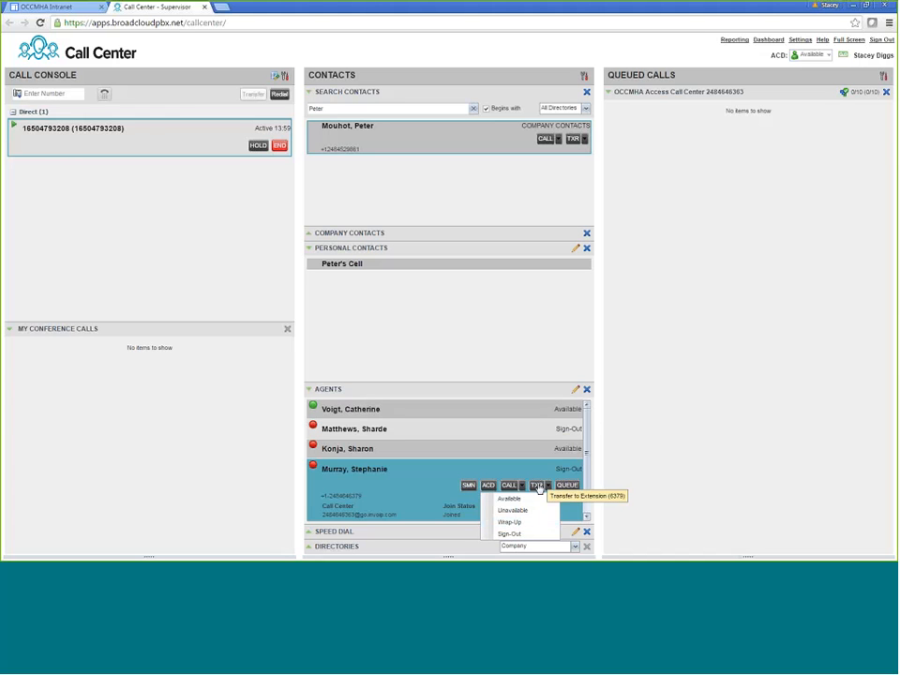
Transfer the active call to the agent's extension and pick up the call ringing there
{"action": "left_click", "coordinate": [537, 486]}
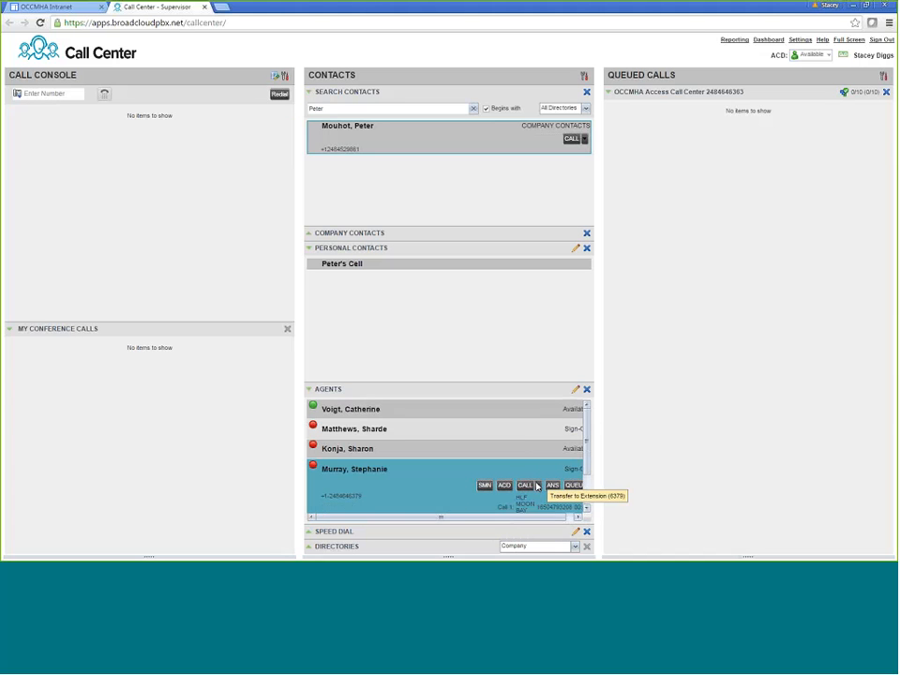
{"action": "left_click", "coordinate": [571, 139]}
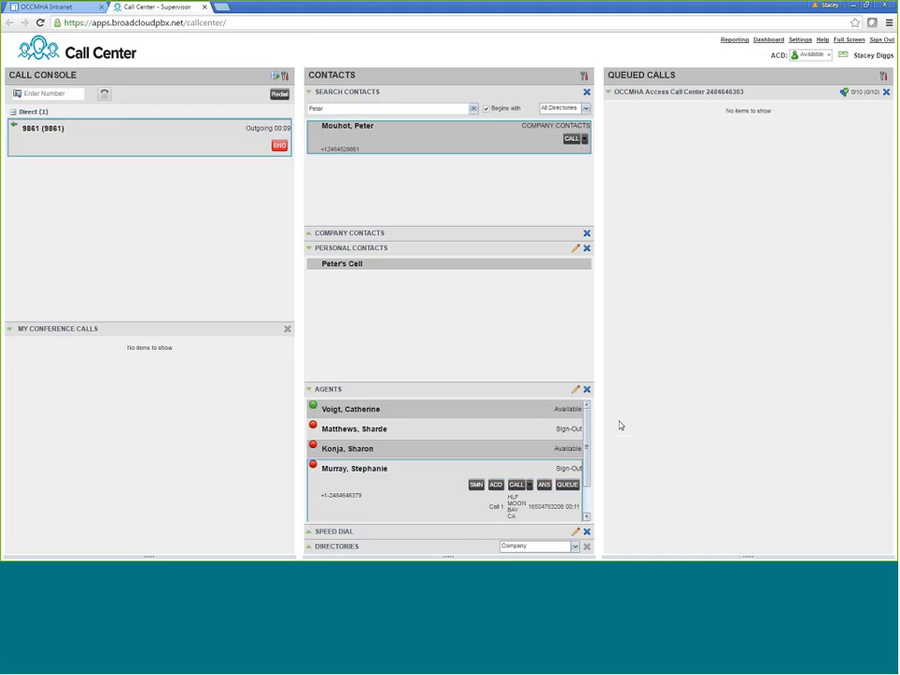
{"action": "left_click", "coordinate": [528, 485]}
{"action": "left_click", "coordinate": [553, 498]}
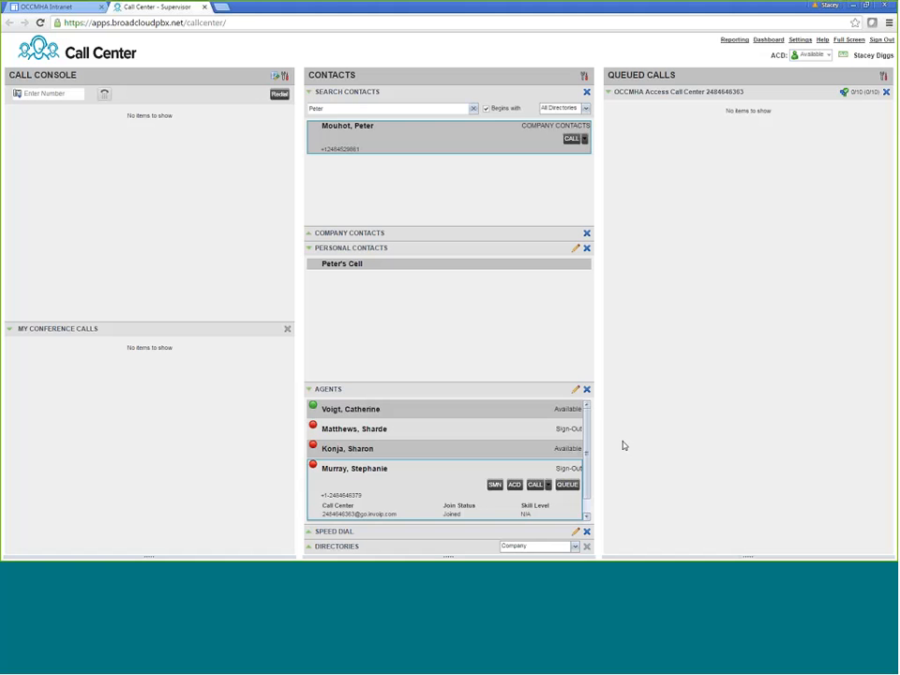
Re-expand the found company contact and place a call to it
{"action": "left_click", "coordinate": [383, 140]}
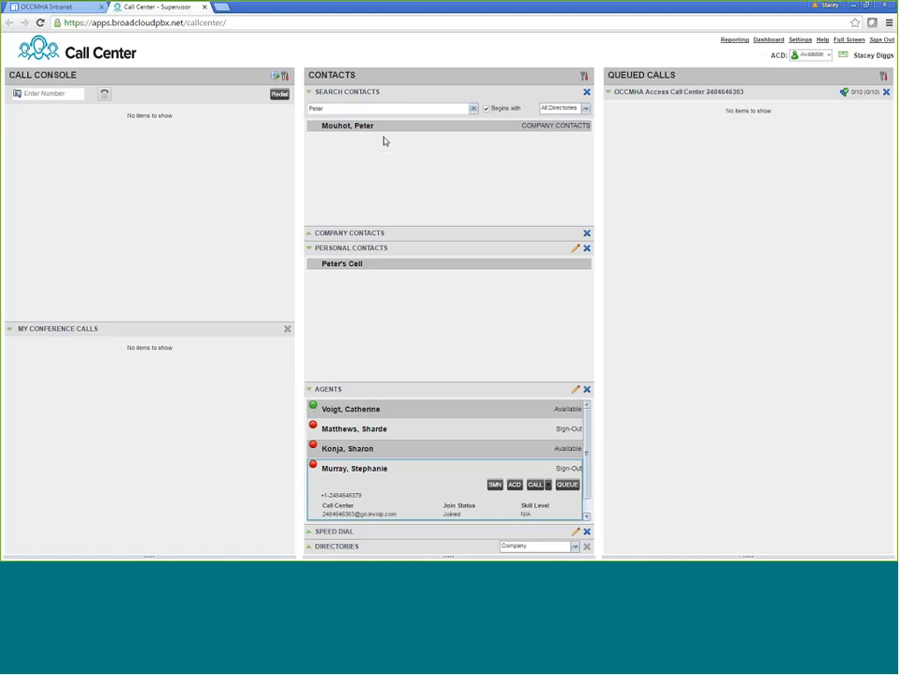
{"action": "left_click", "coordinate": [387, 132]}
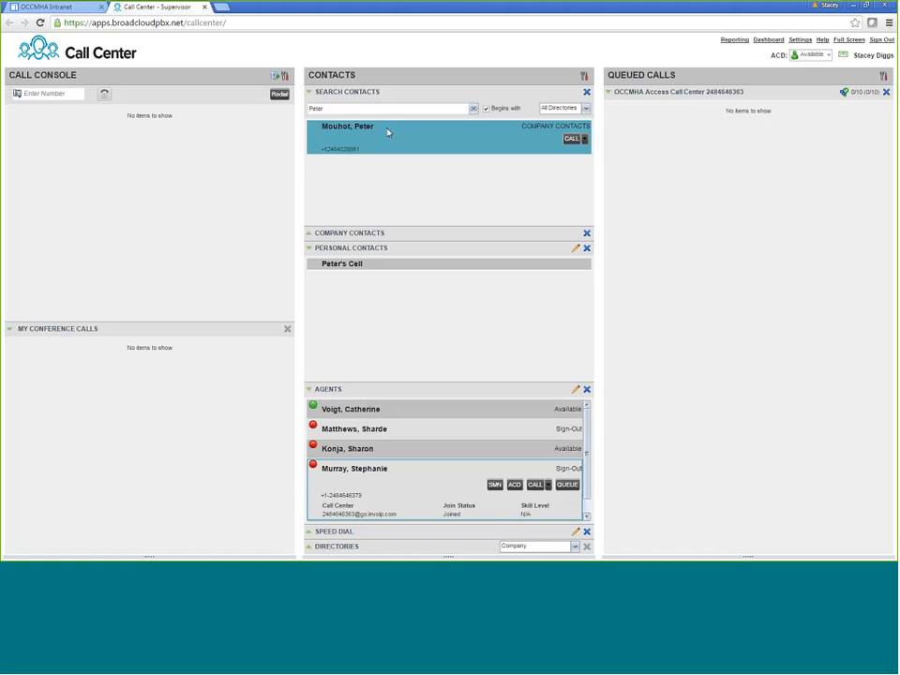
{"action": "left_click", "coordinate": [583, 138]}
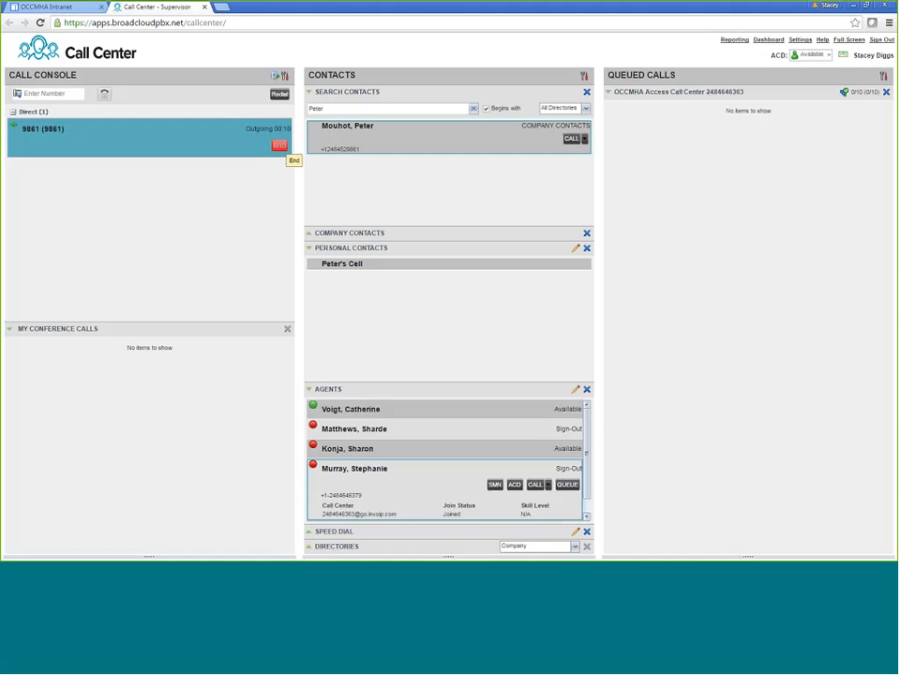
Hang up the outgoing contact call and select the caller waiting in the OCCMHA Access queue
{"action": "left_click", "coordinate": [279, 145]}
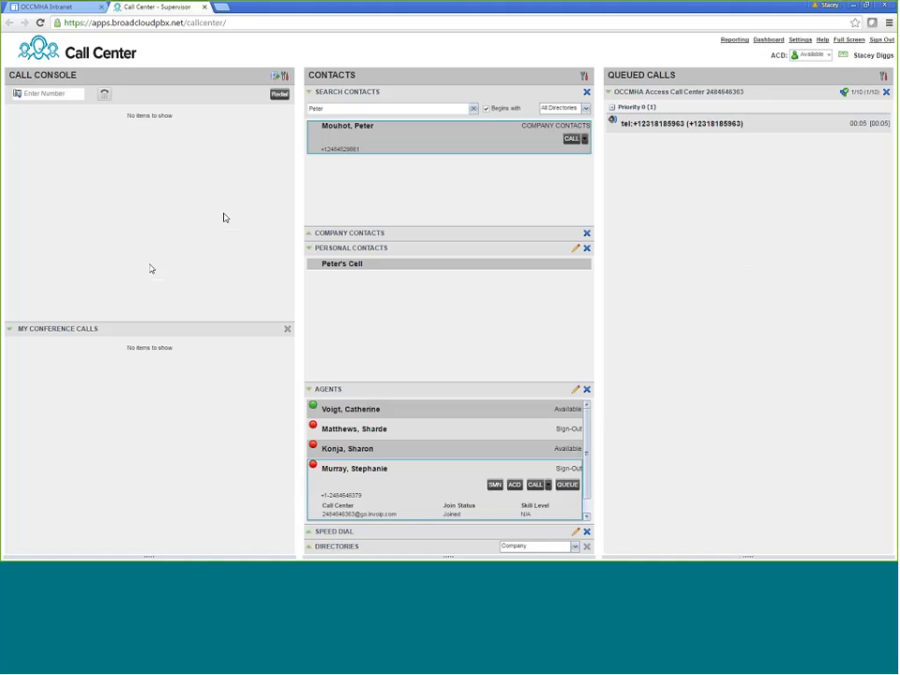
{"action": "left_click", "coordinate": [638, 130]}
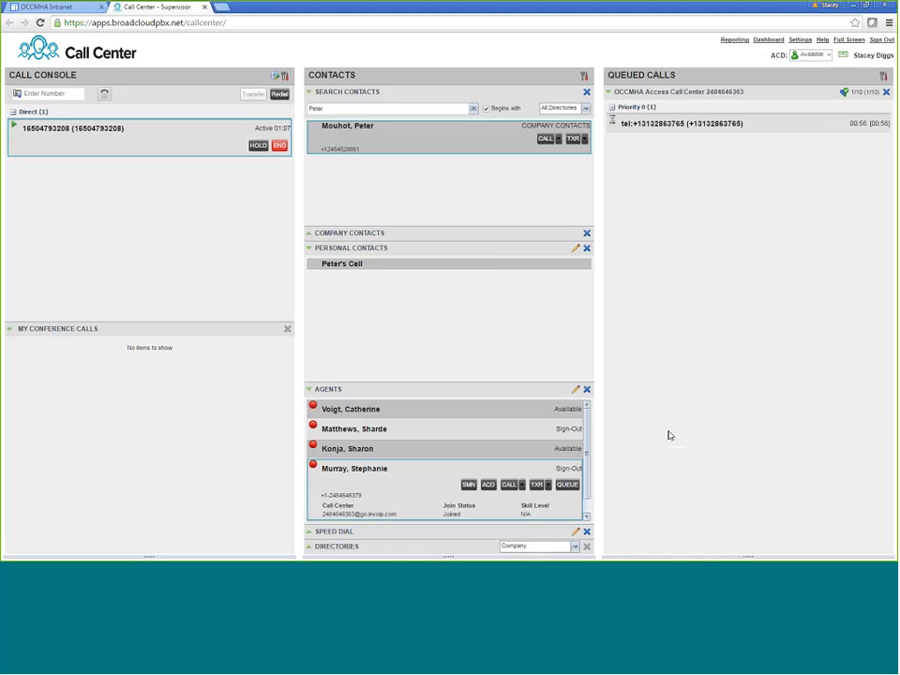
{"action": "left_click", "coordinate": [768, 41]}
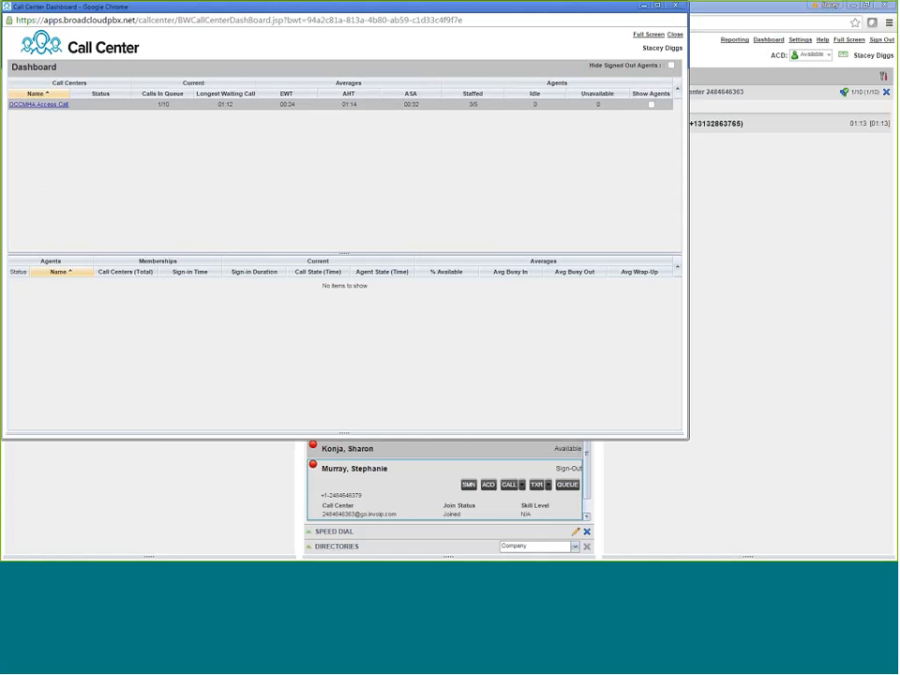
{"action": "left_click", "coordinate": [651, 104]}
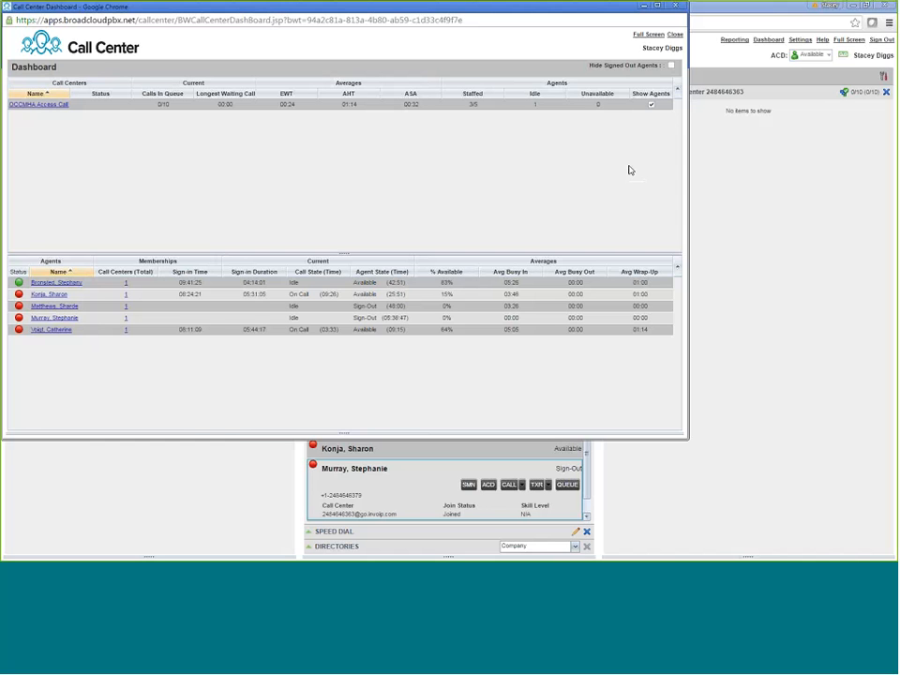
{"action": "left_click", "coordinate": [674, 6]}
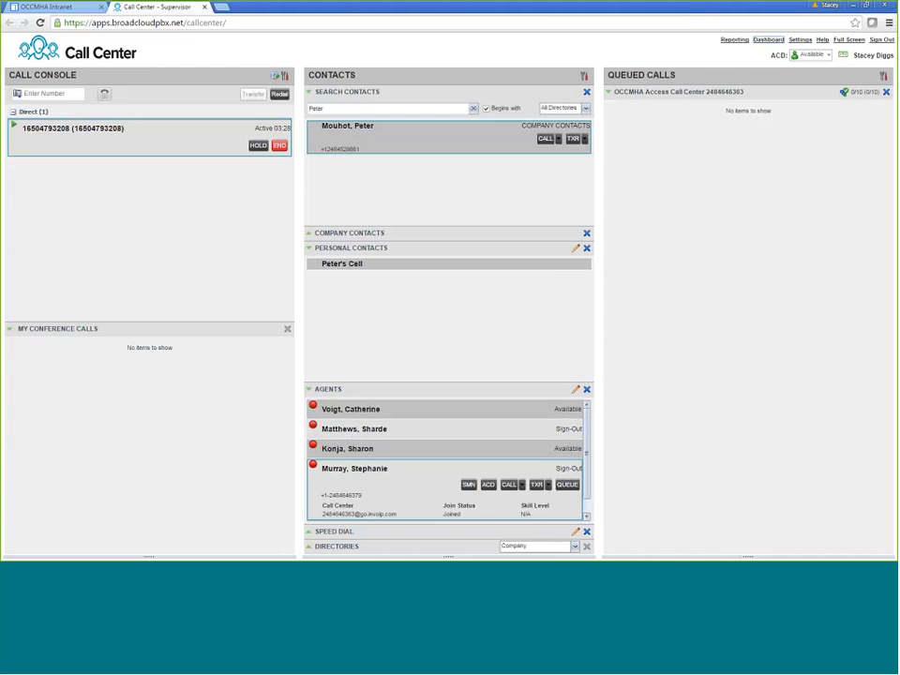
Open the Reporting window and choose the Abandoned Call Report template
{"action": "left_click", "coordinate": [729, 39]}
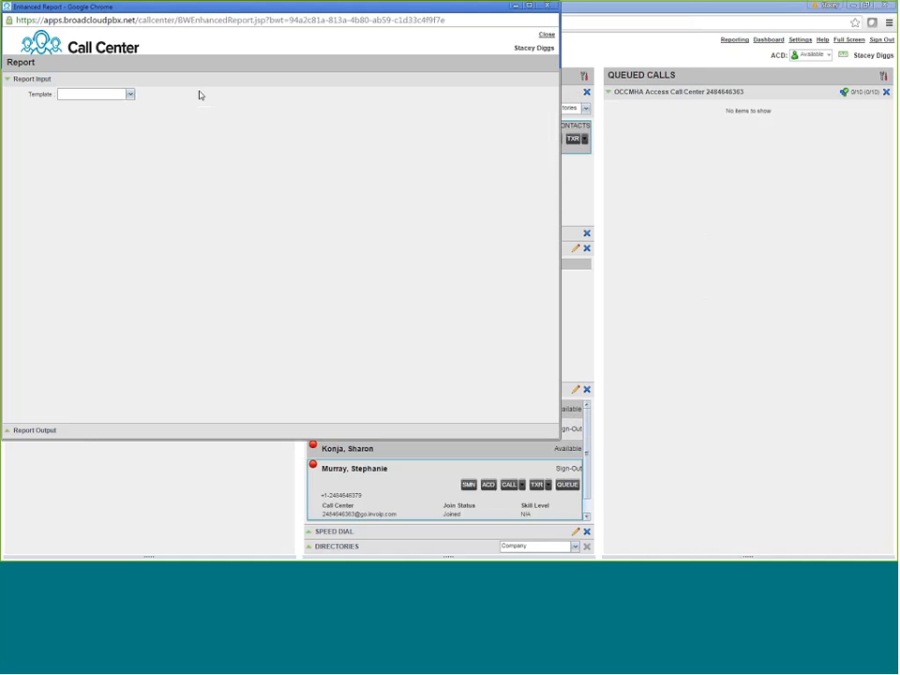
{"action": "left_click", "coordinate": [130, 95]}
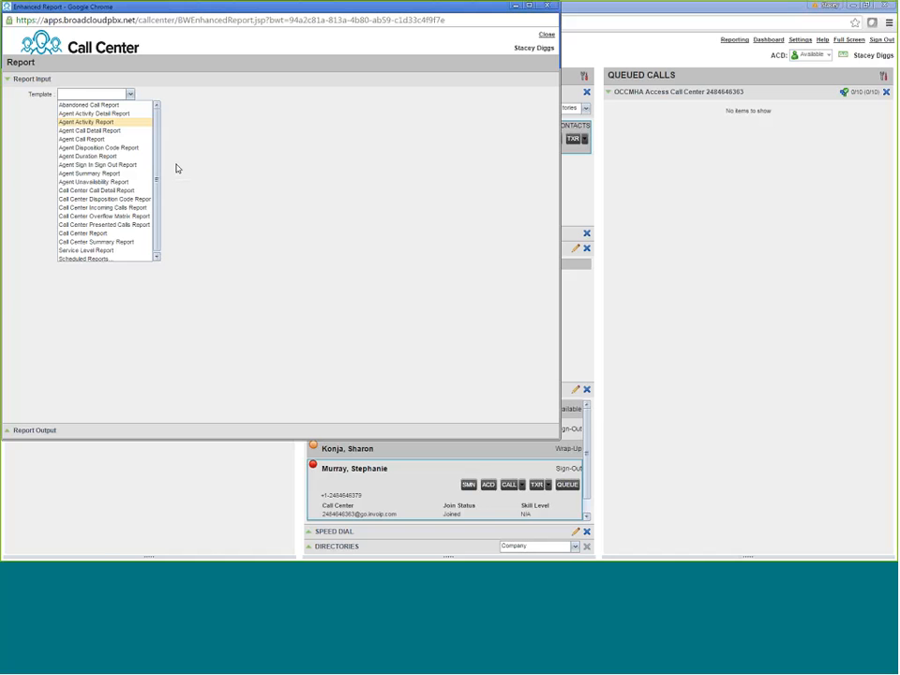
{"action": "left_click", "coordinate": [109, 105]}
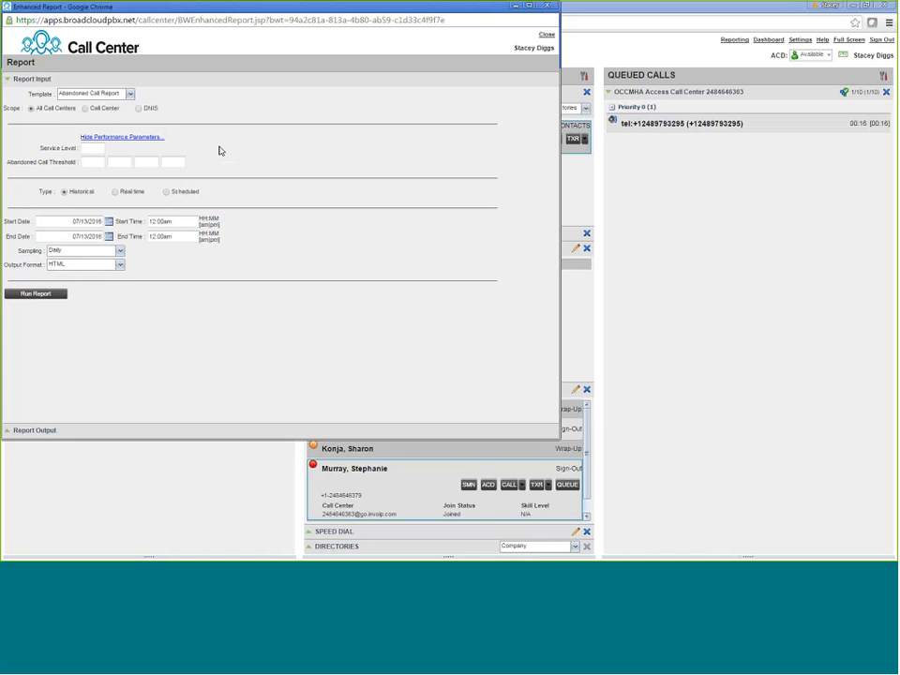
Enter service level 30 and abandoned-call thresholds of 60, 90 and 120 seconds
{"action": "left_click", "coordinate": [93, 147]}
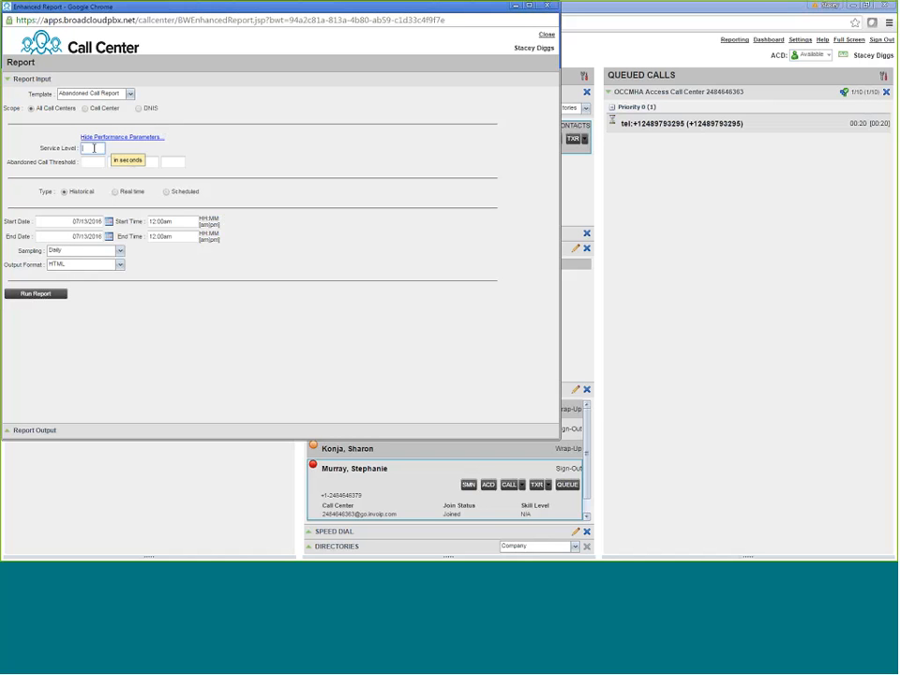
{"action": "type", "text": "30"}
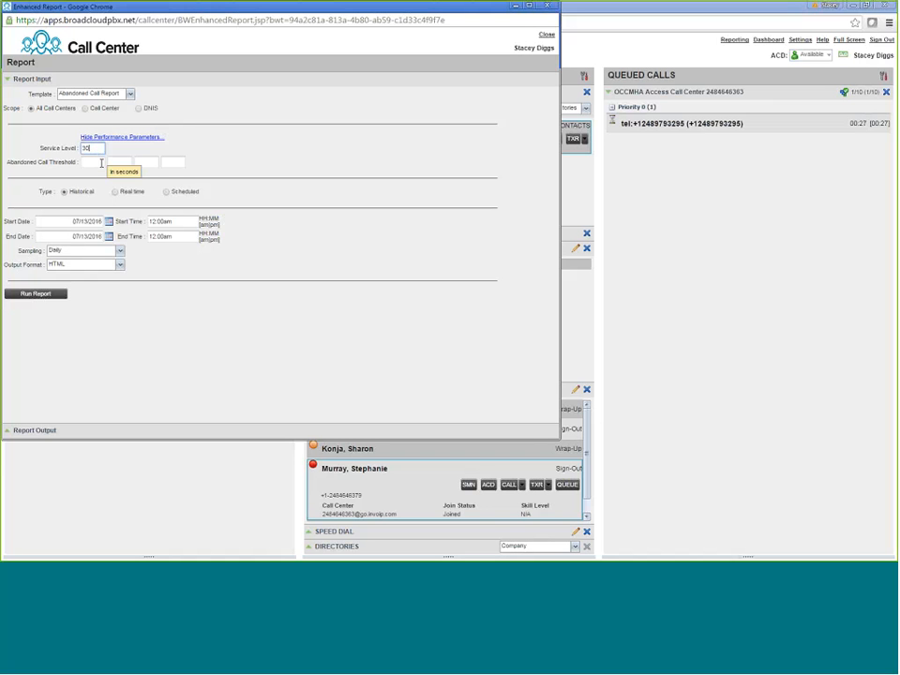
{"action": "left_click", "coordinate": [101, 162]}
{"action": "type", "text": "60"}
{"action": "left_click", "coordinate": [117, 163]}
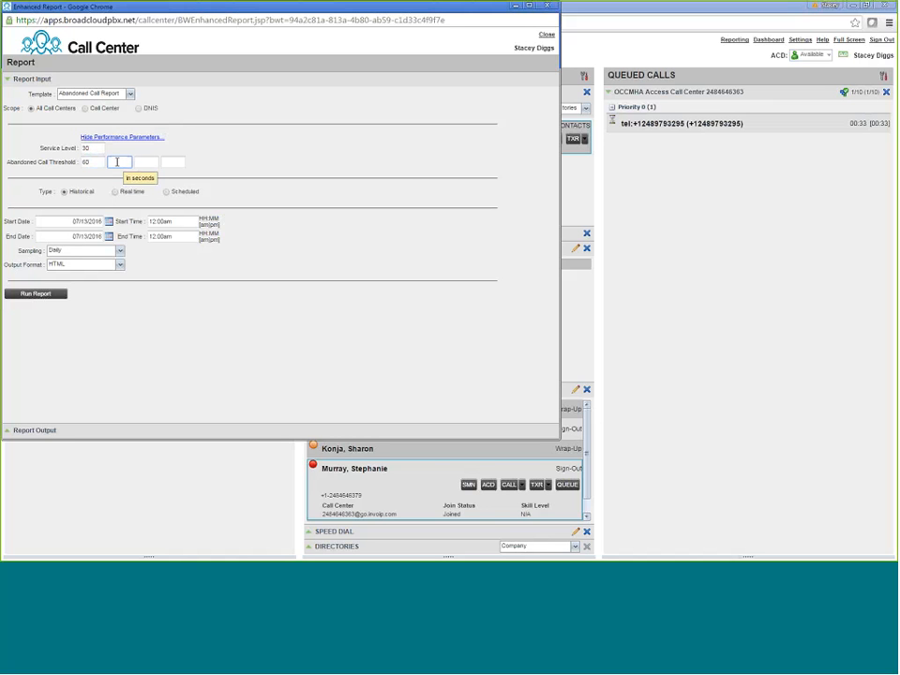
{"action": "type", "text": "90"}
{"action": "left_click", "coordinate": [148, 162]}
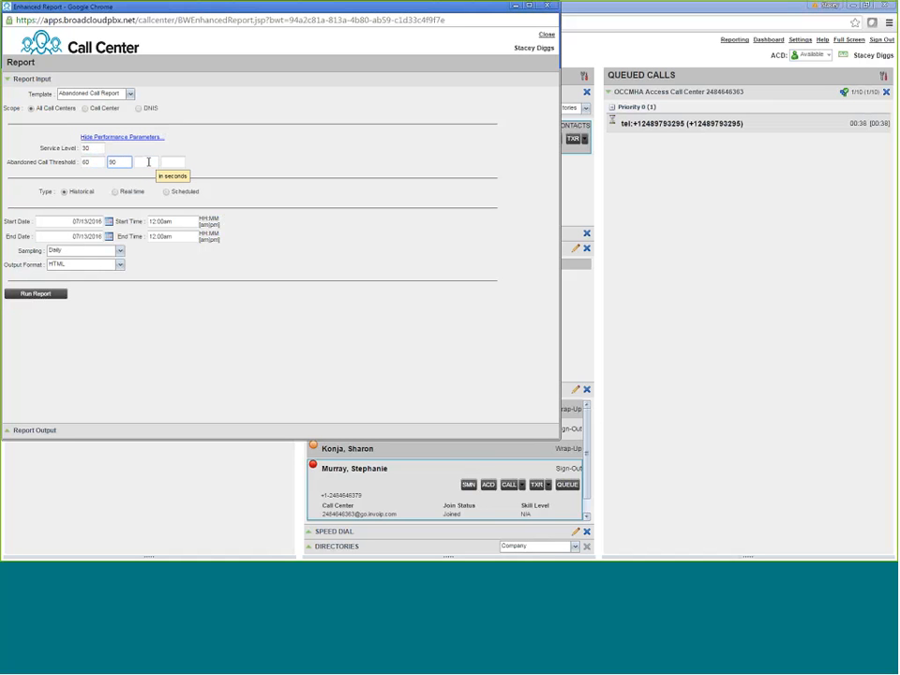
{"action": "type", "text": "120"}
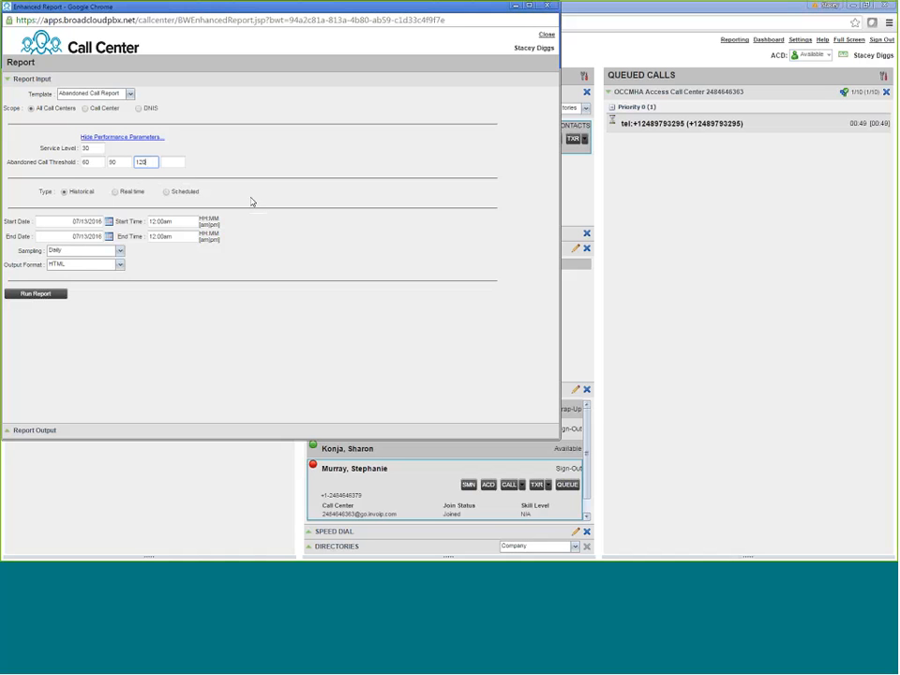
{"action": "left_click", "coordinate": [86, 220]}
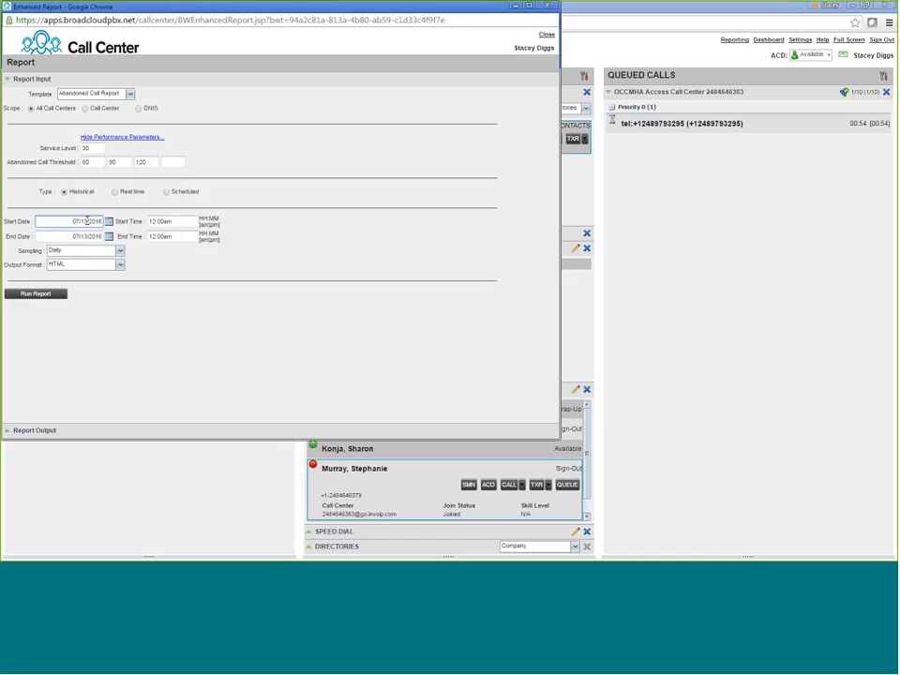
Change the start date to 07/05/2016 and run the Abandoned Call Report
{"action": "key", "text": "BackSpace"}
{"action": "key", "text": "BackSpace"}
{"action": "key", "text": "BackSpace"}
{"action": "type", "text": "05/"}
{"action": "left_click", "coordinate": [35, 295]}
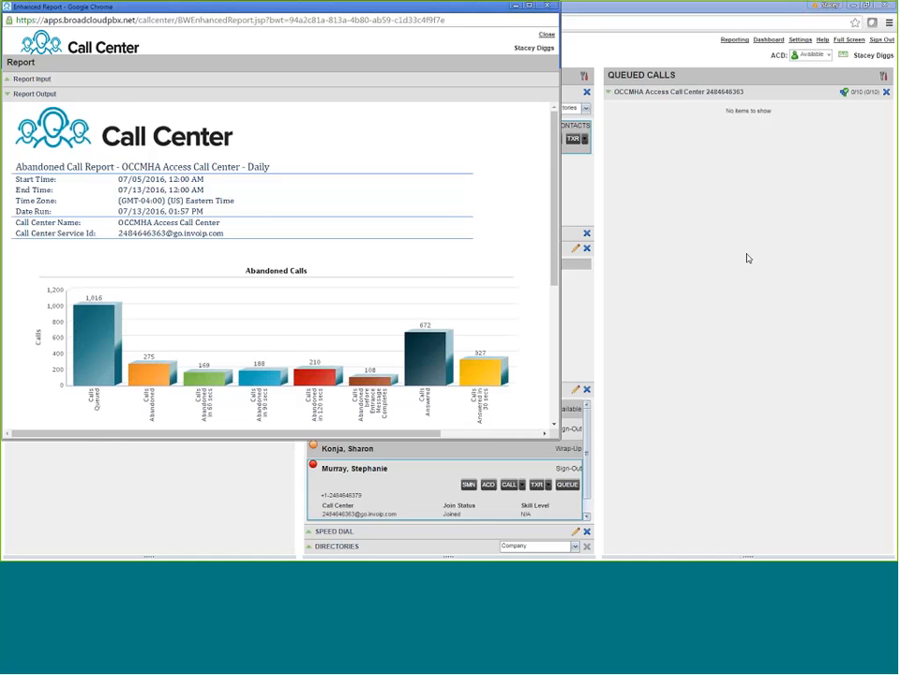
Close the Abandoned Call Report window and reopen Reporting to get a blank report form
{"action": "left_click", "coordinate": [550, 6]}
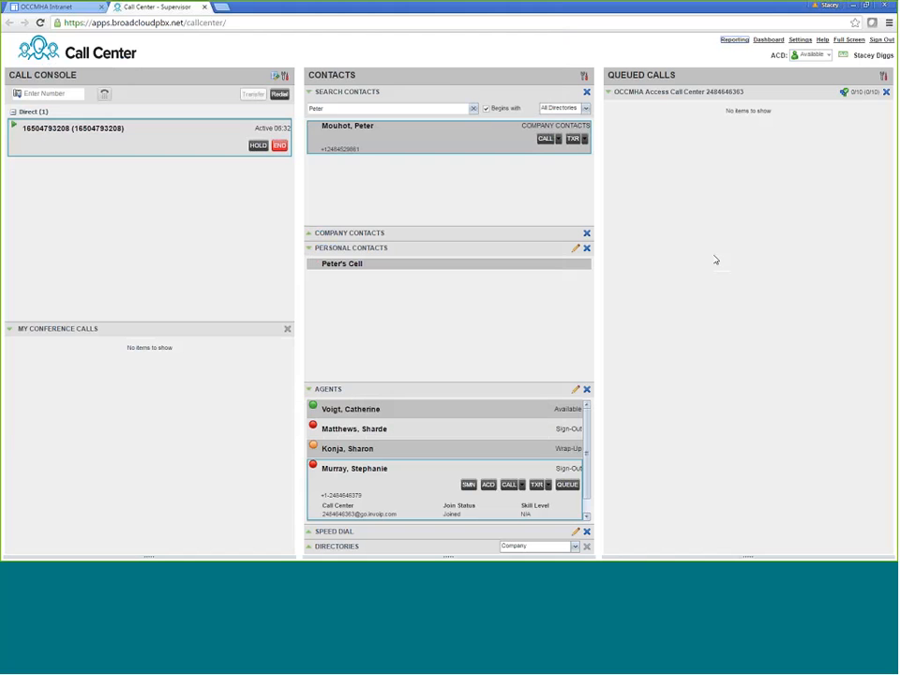
{"action": "left_click", "coordinate": [732, 41]}
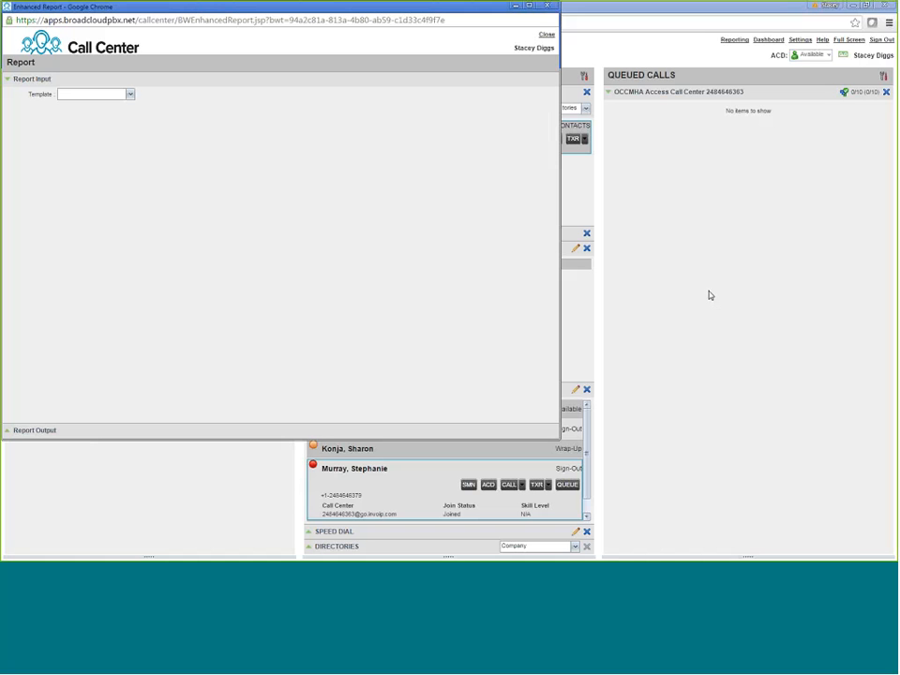
Pick Agent Call Detail Report from the Template list
{"action": "left_click", "coordinate": [131, 94]}
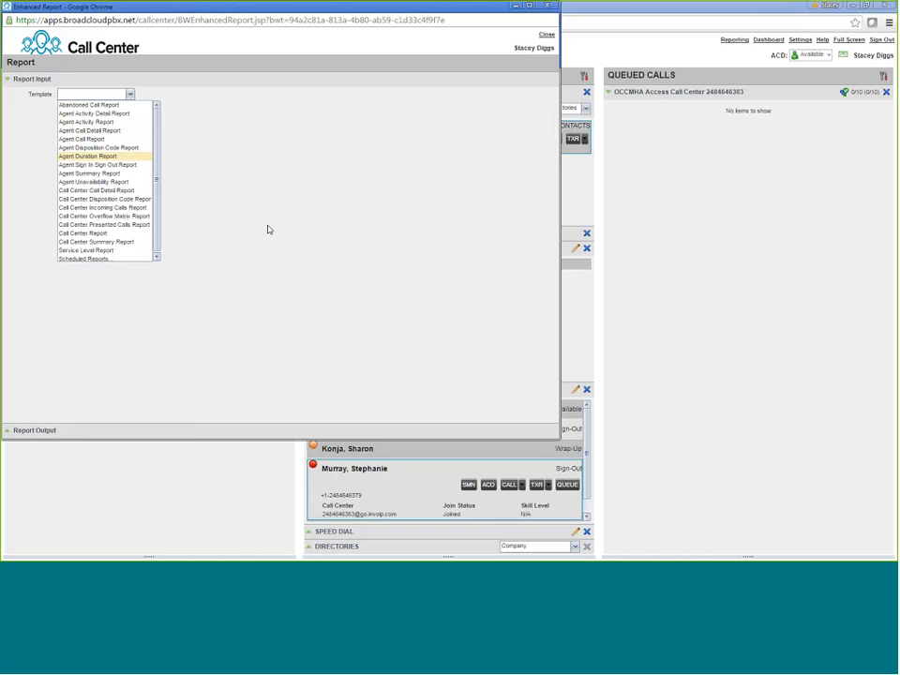
{"action": "left_click", "coordinate": [103, 130]}
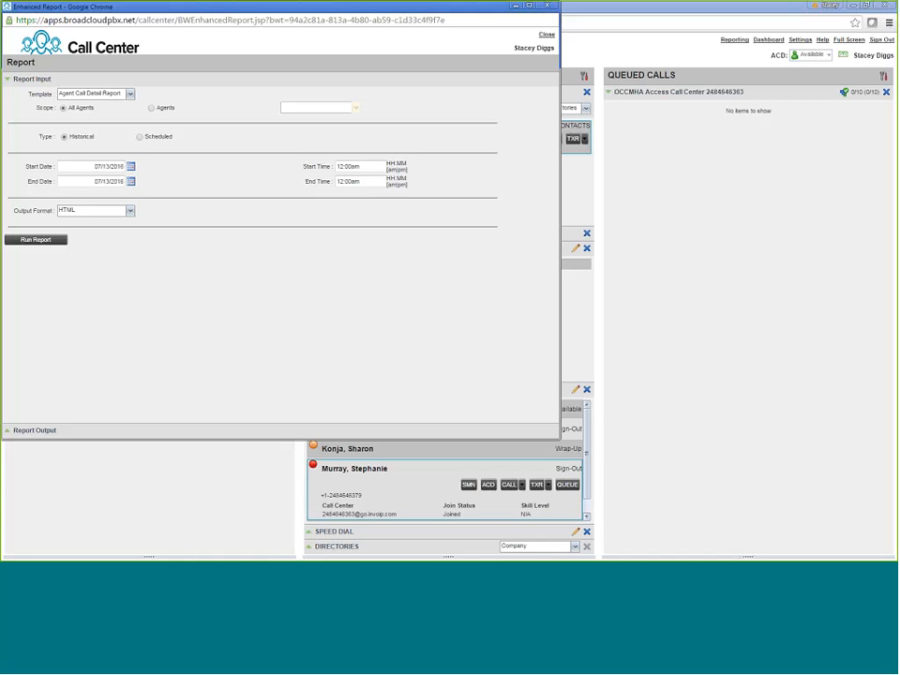
Set the report type to Scheduled to reveal daily recurrence and timeframe settings
{"action": "left_click", "coordinate": [140, 138]}
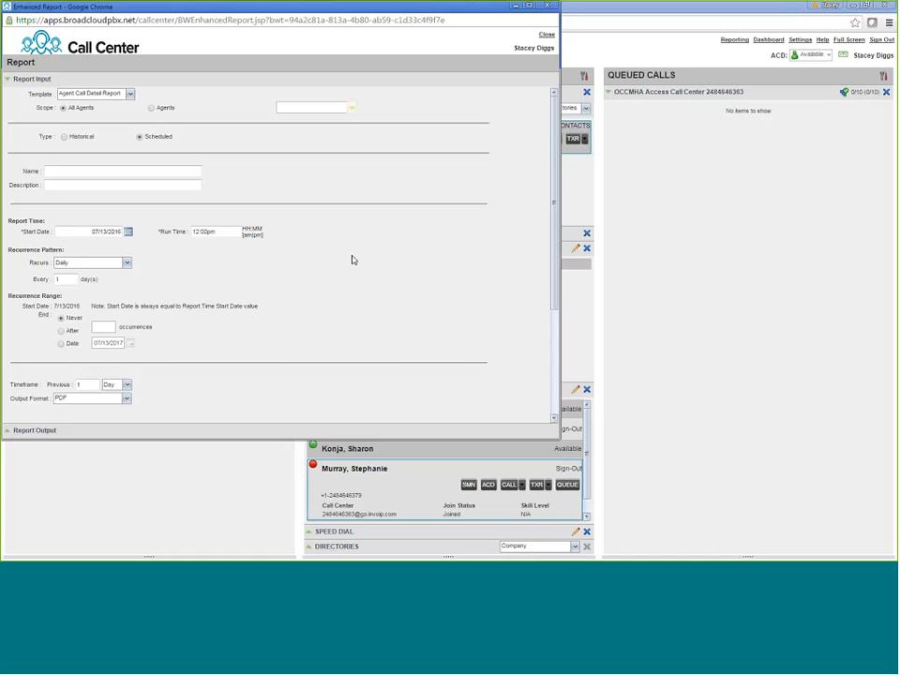
Run a historical Agent Call Detail Report for 07/05/2016–07/13/2016 with PDF output
{"action": "left_click", "coordinate": [64, 136]}
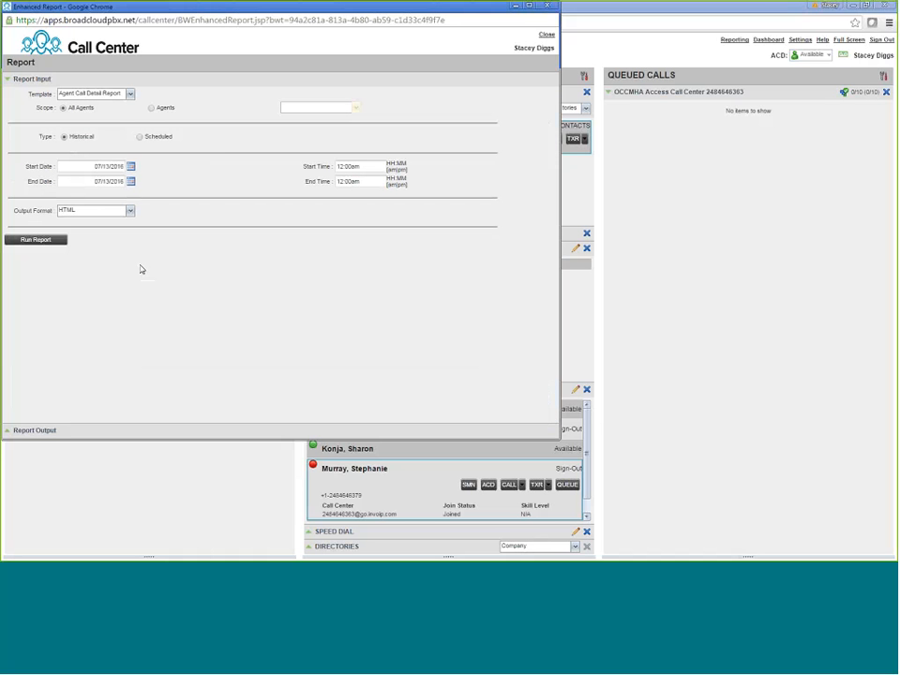
{"action": "left_click", "coordinate": [110, 166]}
{"action": "key", "text": "BackSpace"}
{"action": "key", "text": "BackSpace"}
{"action": "key", "text": "BackSpace"}
{"action": "type", "text": "01/"}
{"action": "left_click", "coordinate": [130, 212]}
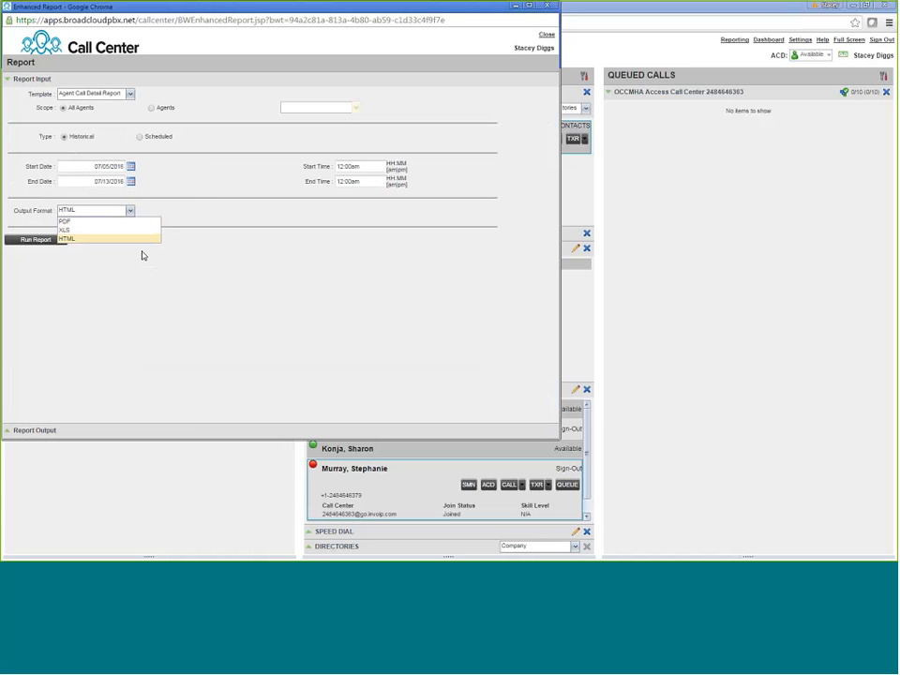
{"action": "left_click", "coordinate": [139, 223]}
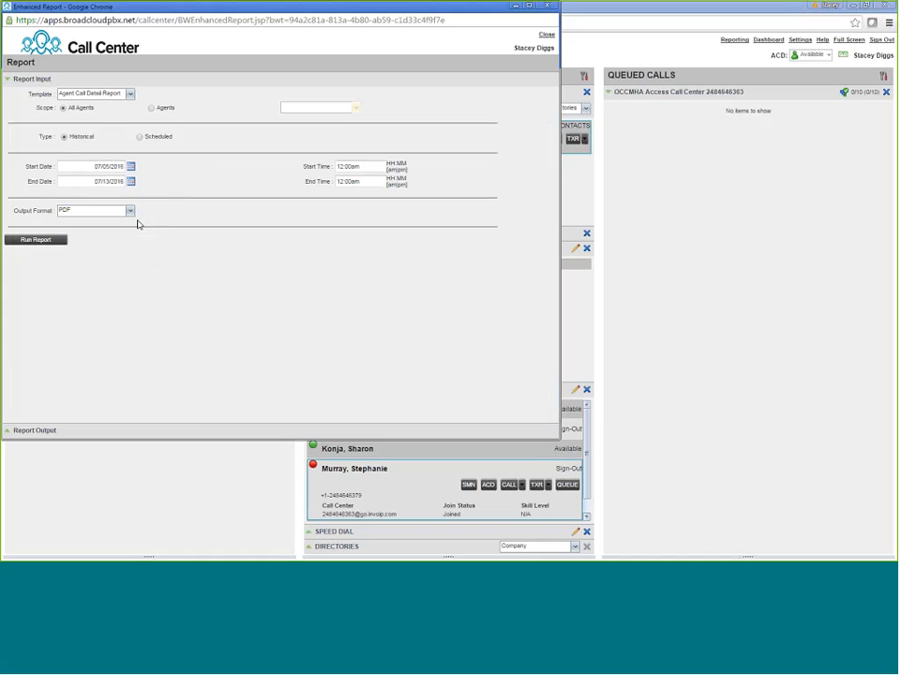
{"action": "left_click", "coordinate": [56, 240]}
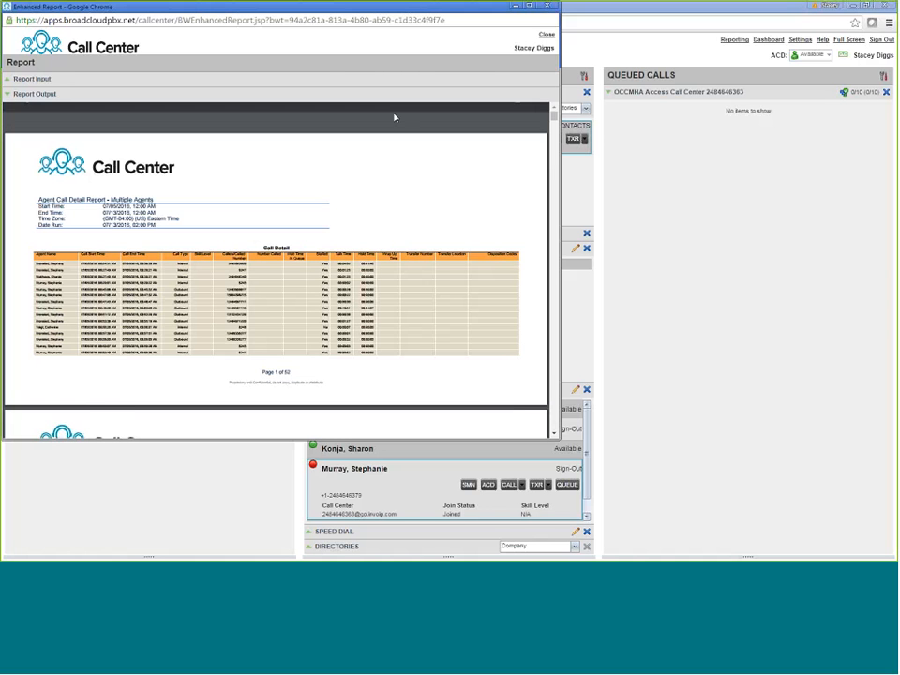
Scroll through the 52-page Agent Call Detail PDF down to page 10
{"action": "scroll", "coordinate": [436, 291], "scroll_direction": "down", "scroll_amount": 2}
{"action": "scroll", "coordinate": [436, 291], "scroll_direction": "down", "scroll_amount": 5}
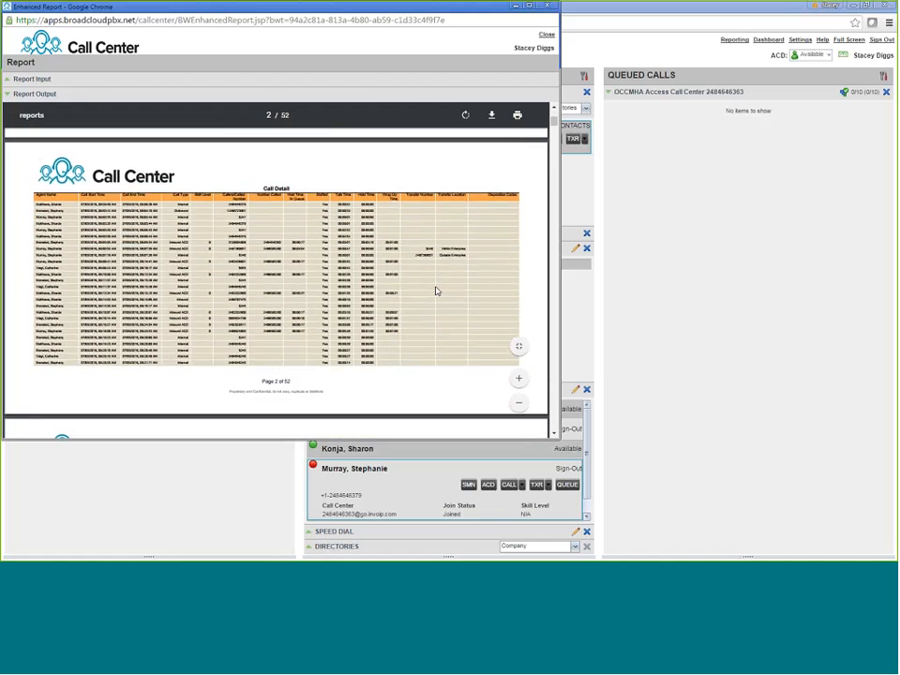
{"action": "scroll", "coordinate": [436, 291], "scroll_direction": "down", "scroll_amount": 5}
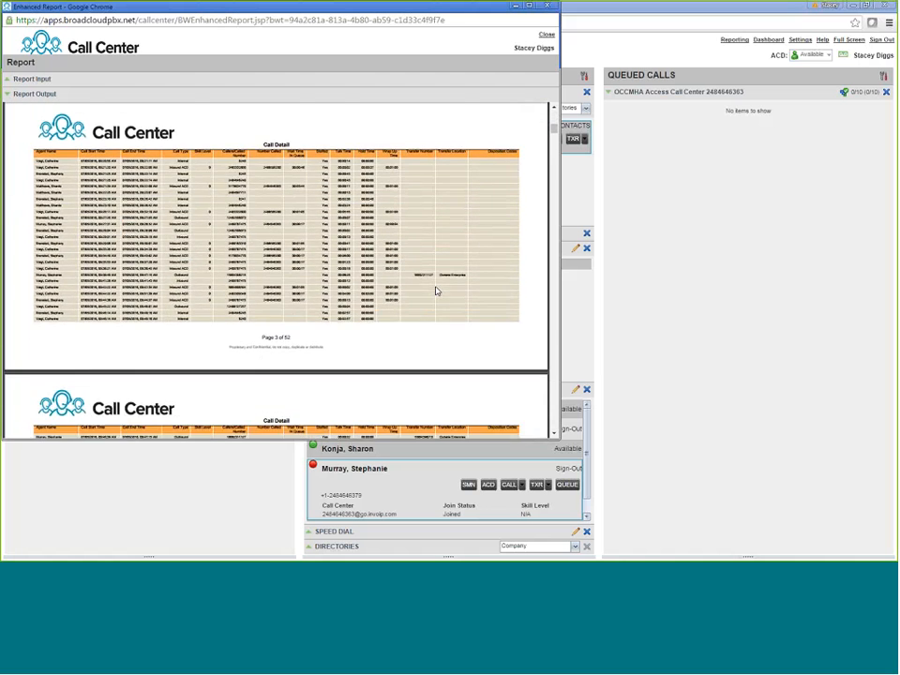
{"action": "scroll", "coordinate": [435, 292], "scroll_direction": "down", "scroll_amount": 5}
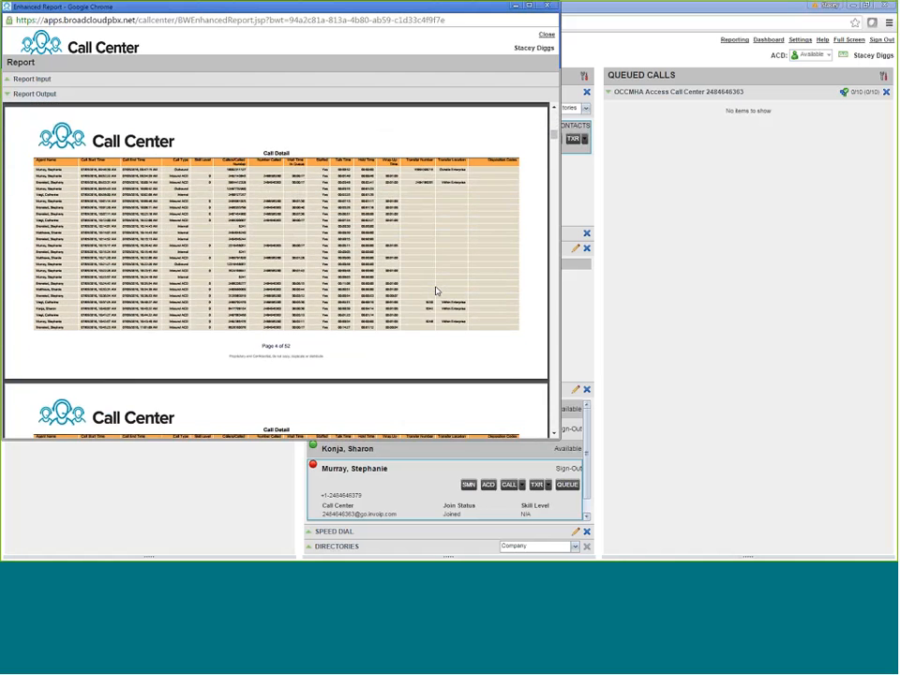
{"action": "scroll", "coordinate": [436, 291], "scroll_direction": "down", "scroll_amount": 5}
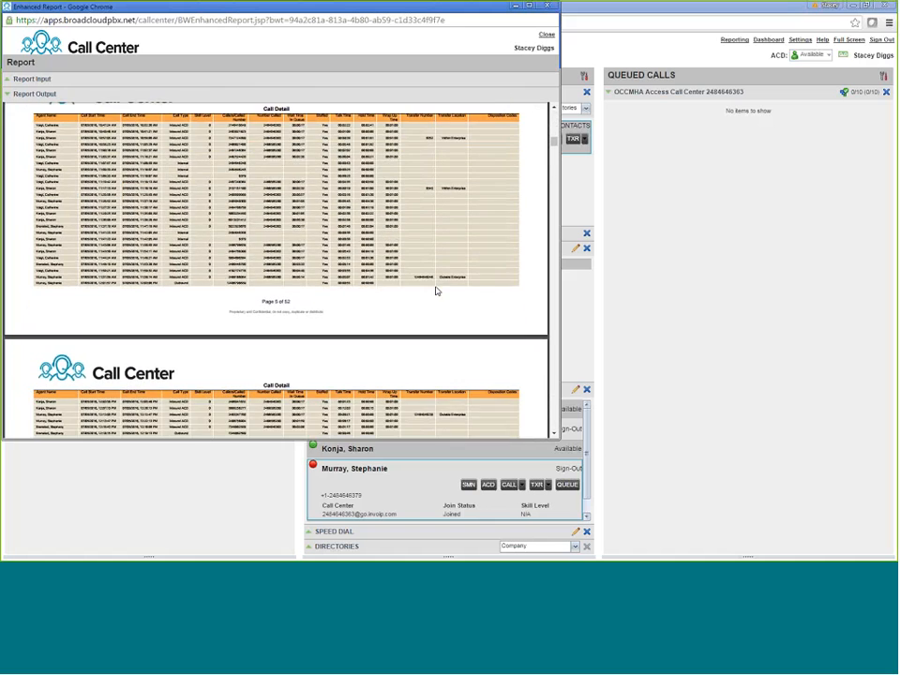
{"action": "scroll", "coordinate": [436, 291], "scroll_direction": "down", "scroll_amount": 5}
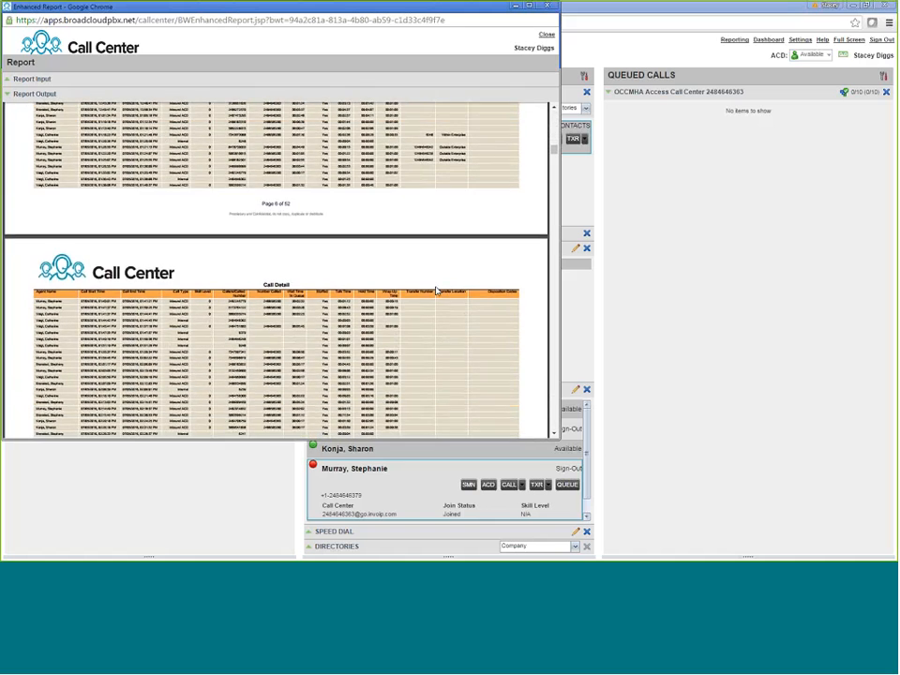
{"action": "scroll", "coordinate": [436, 292], "scroll_direction": "down", "scroll_amount": 5}
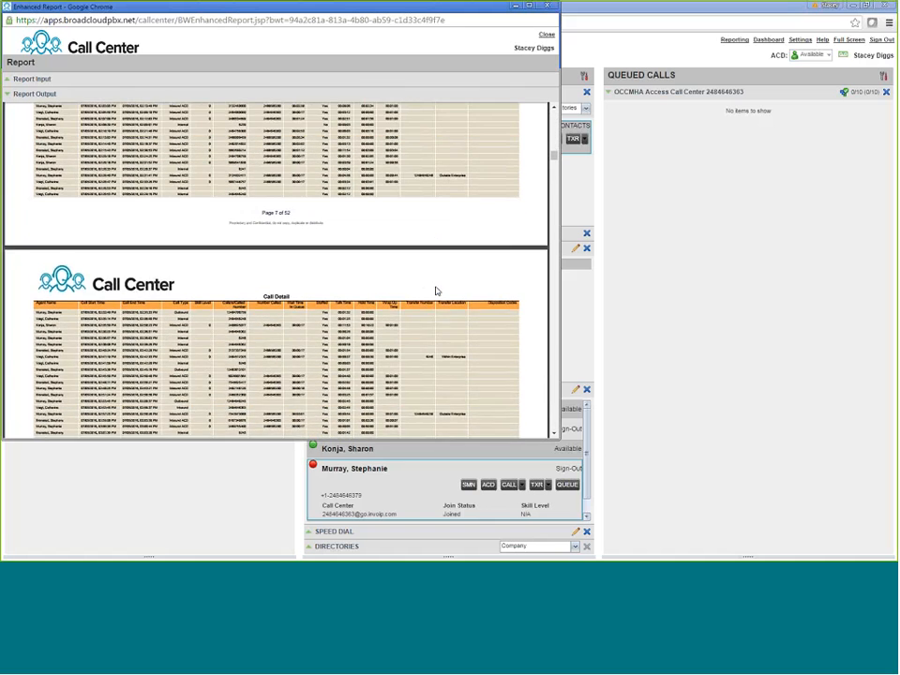
{"action": "scroll", "coordinate": [435, 292], "scroll_direction": "down", "scroll_amount": 4}
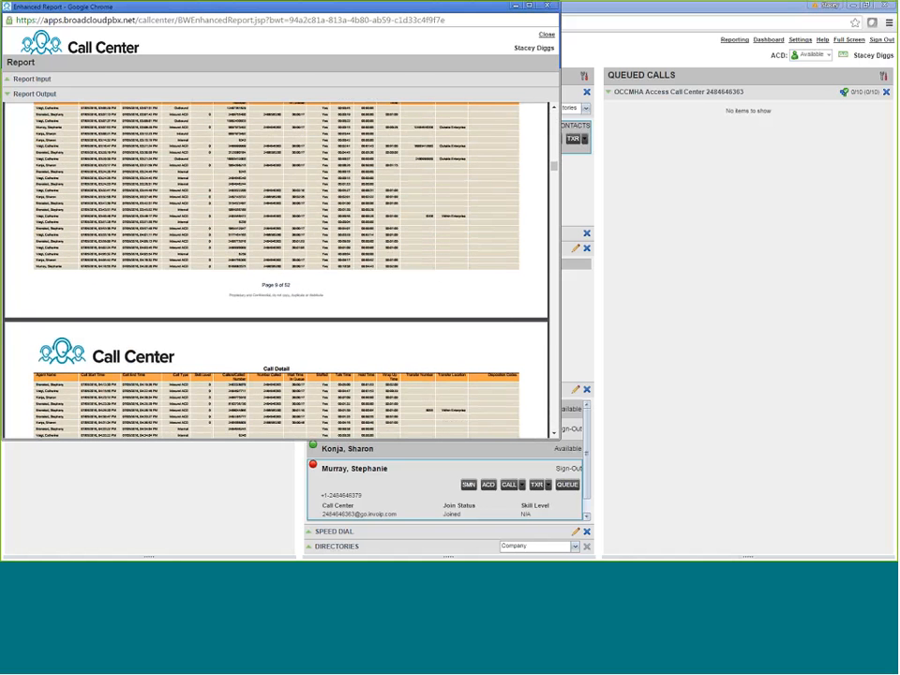
{"action": "scroll", "coordinate": [453, 330], "scroll_direction": "down", "scroll_amount": 1}
{"action": "scroll", "coordinate": [453, 331], "scroll_direction": "down", "scroll_amount": 2}
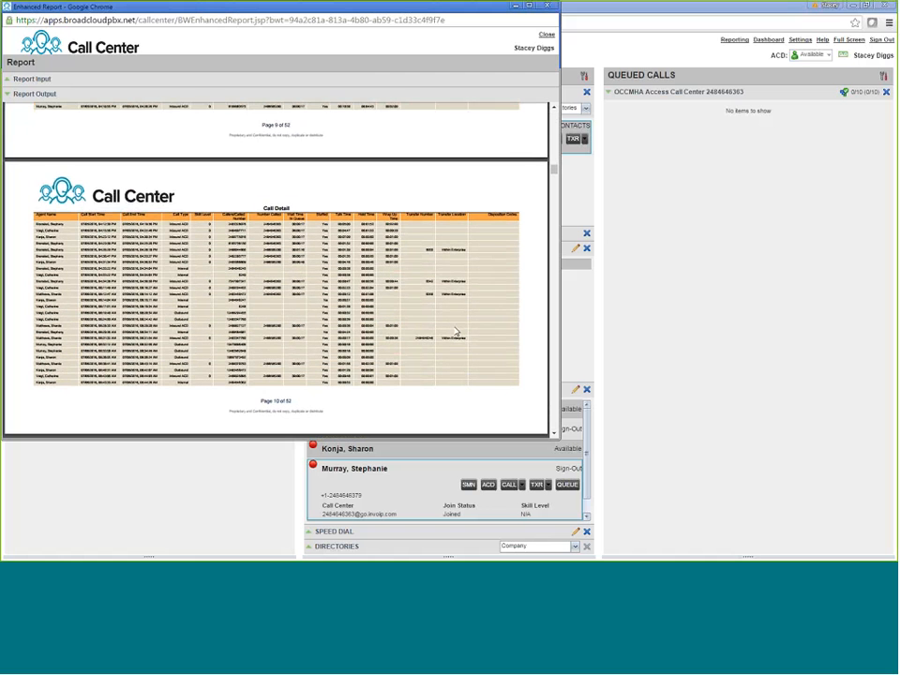